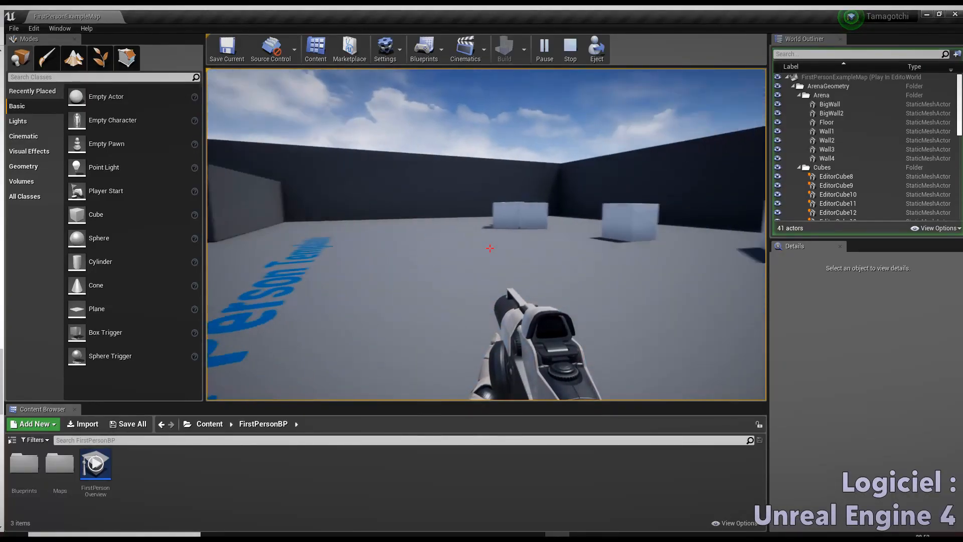
# Playtest the first-person template map by jumping and firing projectiles, and inspect the Spawn projectile logic in the FirstPersonCharacter event graph.
pyautogui.press('space')
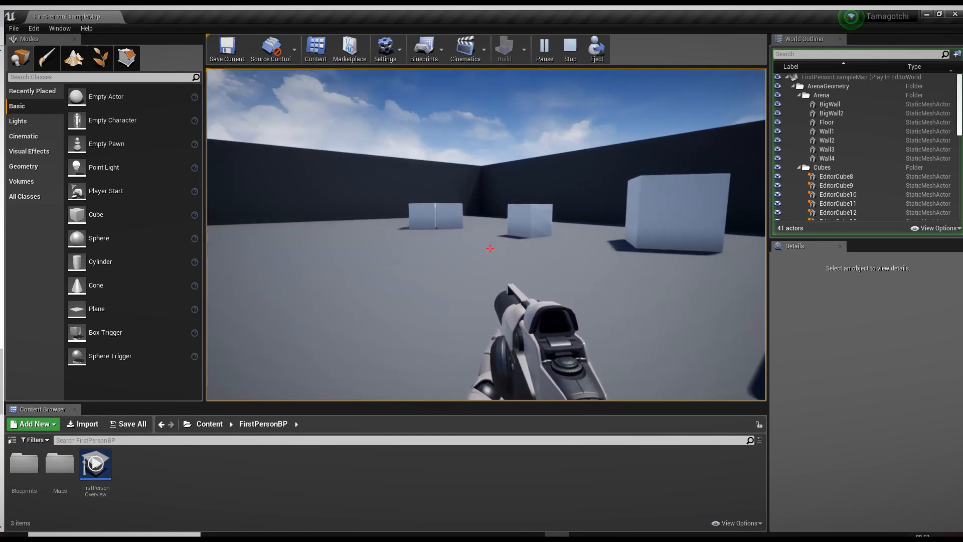
pyautogui.click(486, 235)
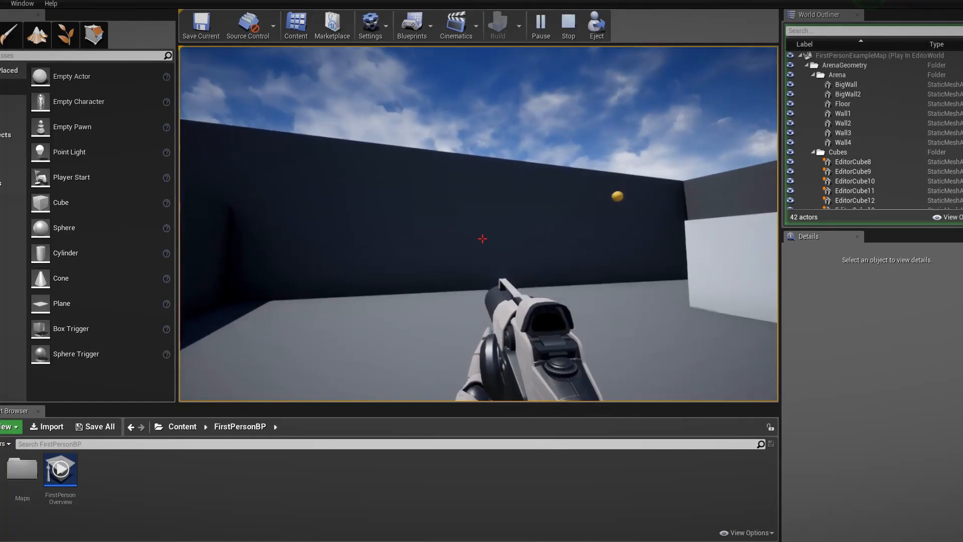
pyautogui.click(482, 238)
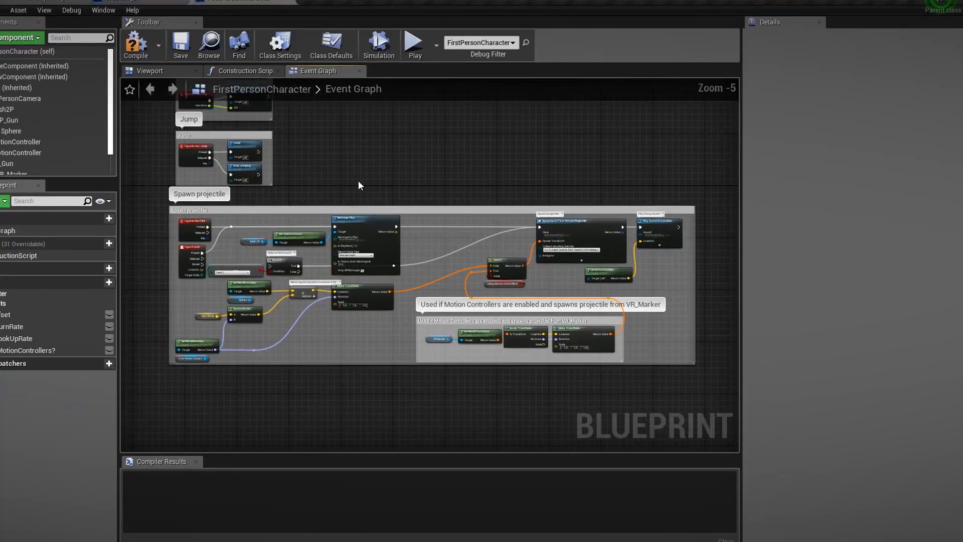
pyautogui.scroll(-2, 326, 226)
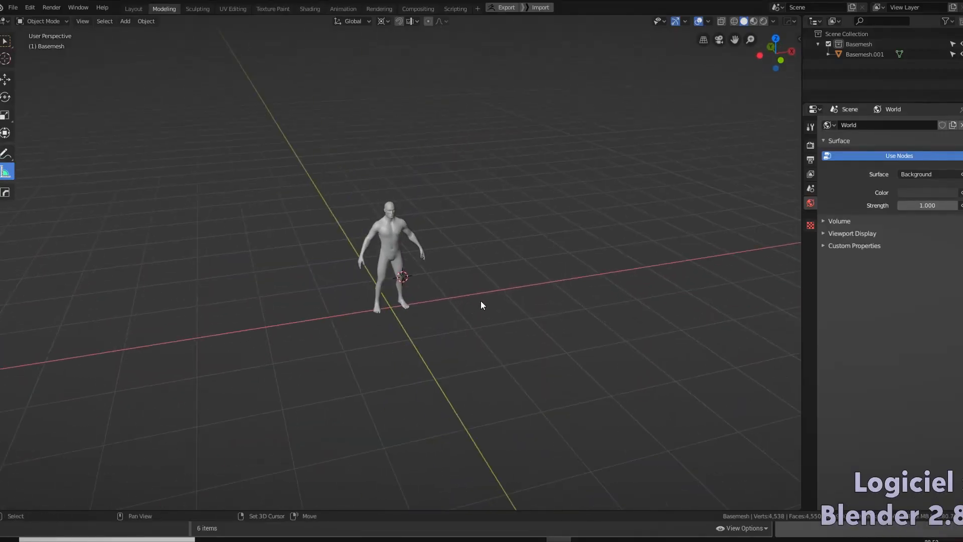
# Switch to Blender, add a UV sphere near the human base mesh and scale it down in the front orthographic view.
pyautogui.hotkey('shift', 'a')
pyautogui.moveTo(402, 300)
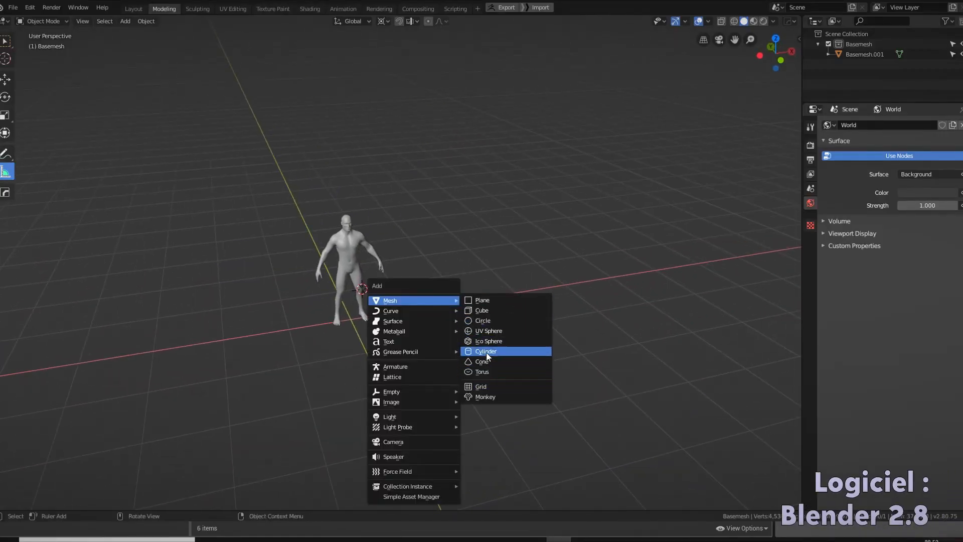
pyautogui.click(477, 330)
pyautogui.press('KP_1')
pyautogui.press('s')
pyautogui.click(482, 301)
pyautogui.scroll(5, 492, 296)
pyautogui.press('s')
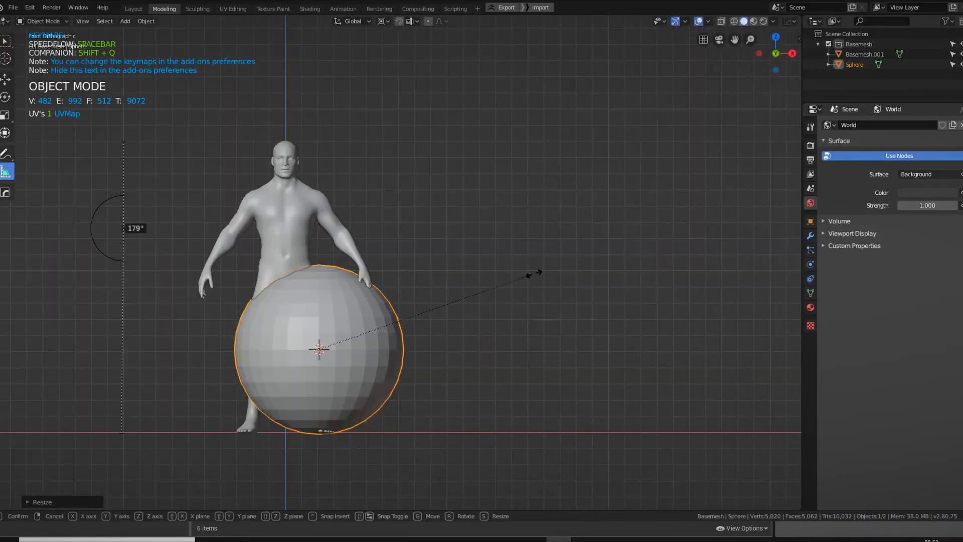
pyautogui.click(423, 301)
# Reposition the small sphere beside the human base mesh, and delete the selected object.
pyautogui.press('g')
pyautogui.click(440, 337)
pyautogui.press('g')
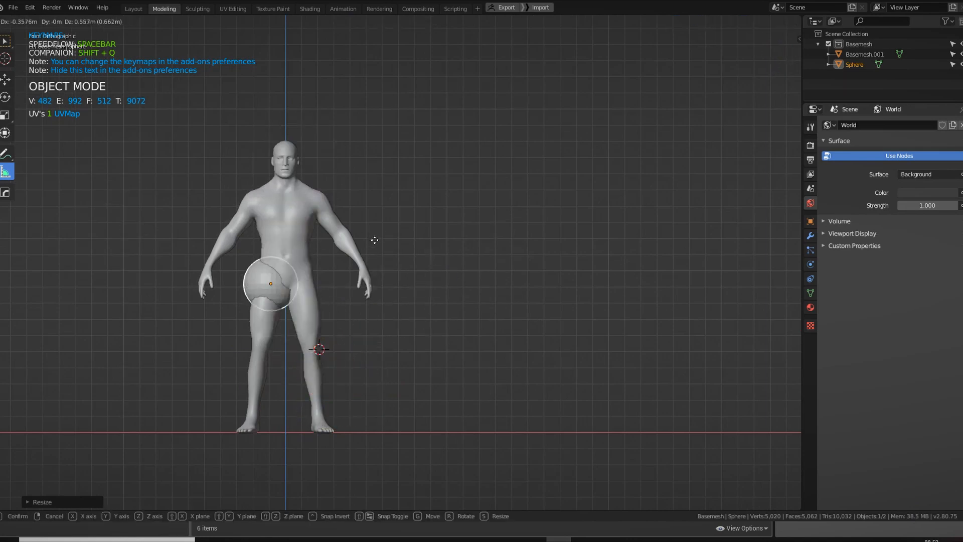
pyautogui.click(525, 359)
pyautogui.scroll(-3, 525, 359)
pyautogui.press('x')
pyautogui.click(266, 242)
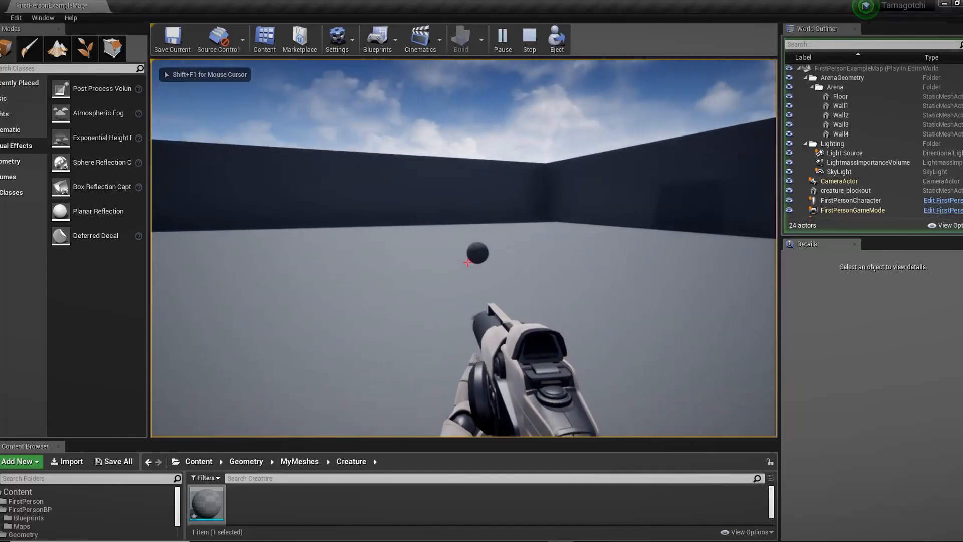
# Switch to Unreal Engine and walk around the creature sphere in play mode to judge its size in the arena.
pyautogui.press('w')
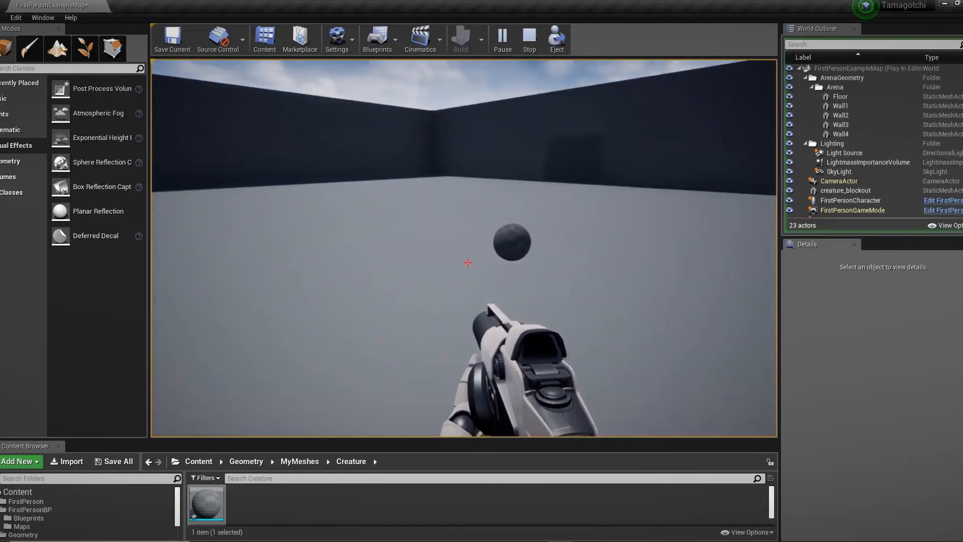
pyautogui.press('a')
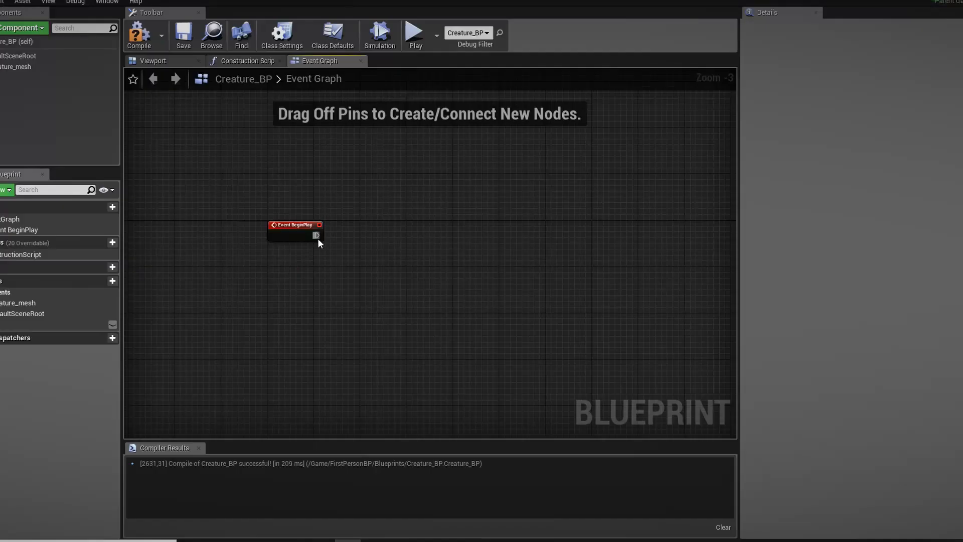
# Add a Set Timer by Event node driven by Event BeginPlay in the Creature_BP event graph.
pyautogui.moveTo(316, 236); pyautogui.dragTo(421, 270)
pyautogui.write('set t')
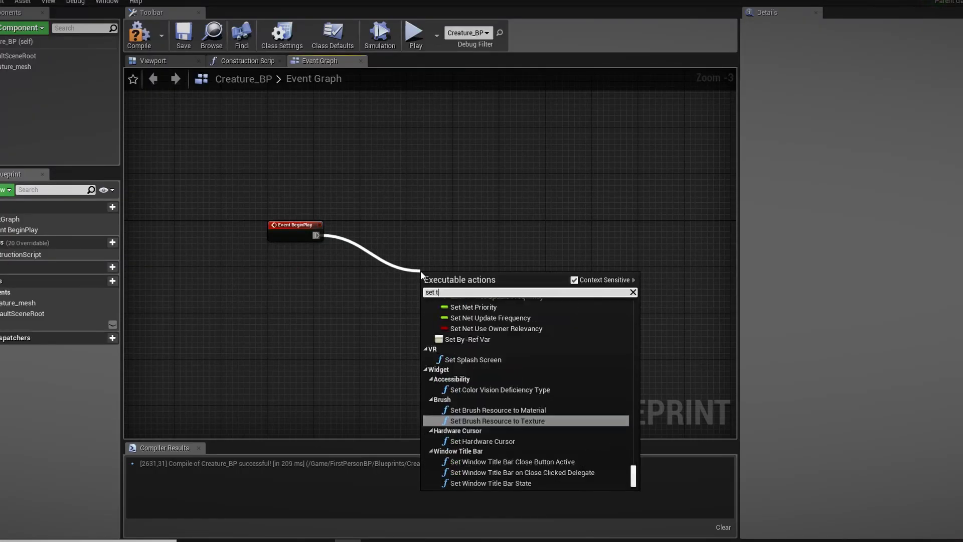
pyautogui.write('imer by')
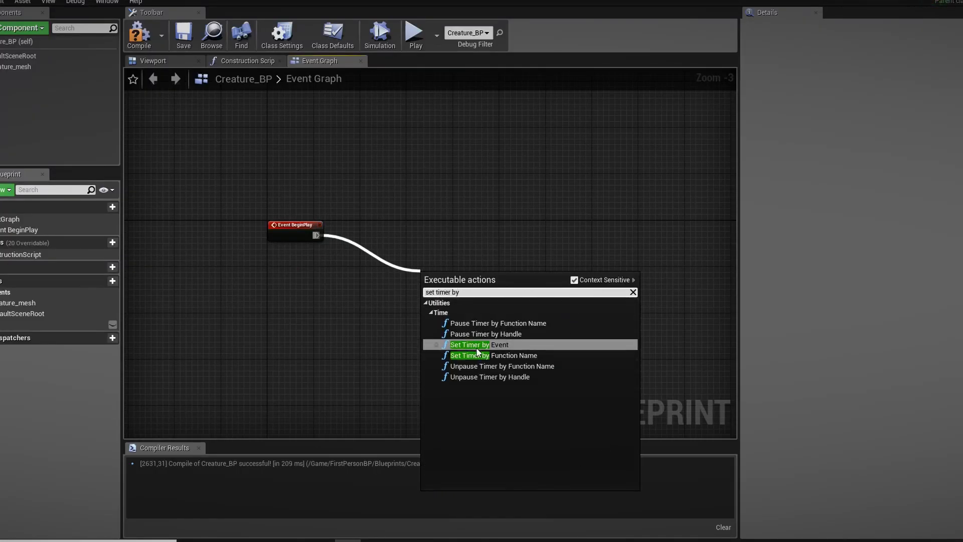
pyautogui.click(477, 365)
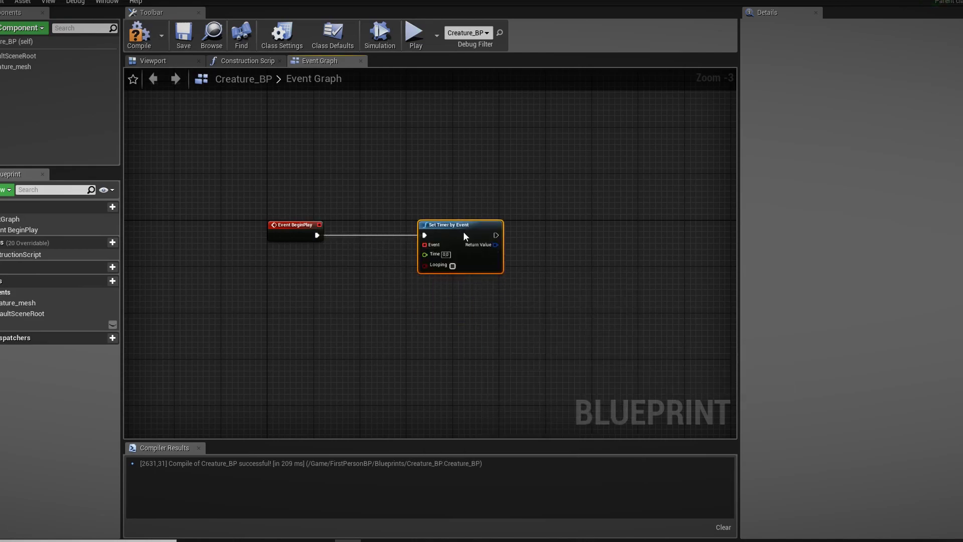
pyautogui.moveTo(264, 332); pyautogui.dragTo(264, 332)
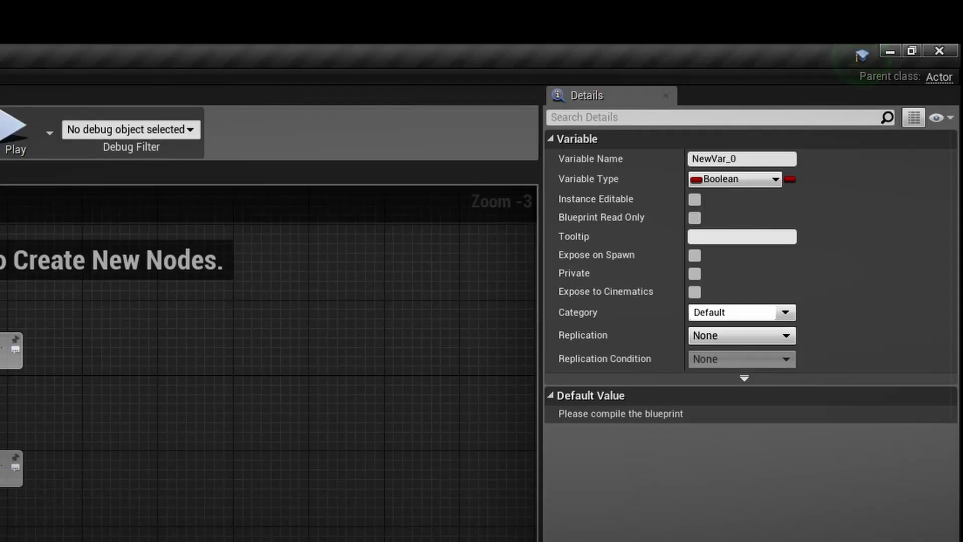
# Name the new variable Faim, make it a Float and set its default value to 100.
pyautogui.moveTo(744, 161); pyautogui.dragTo(671, 167)
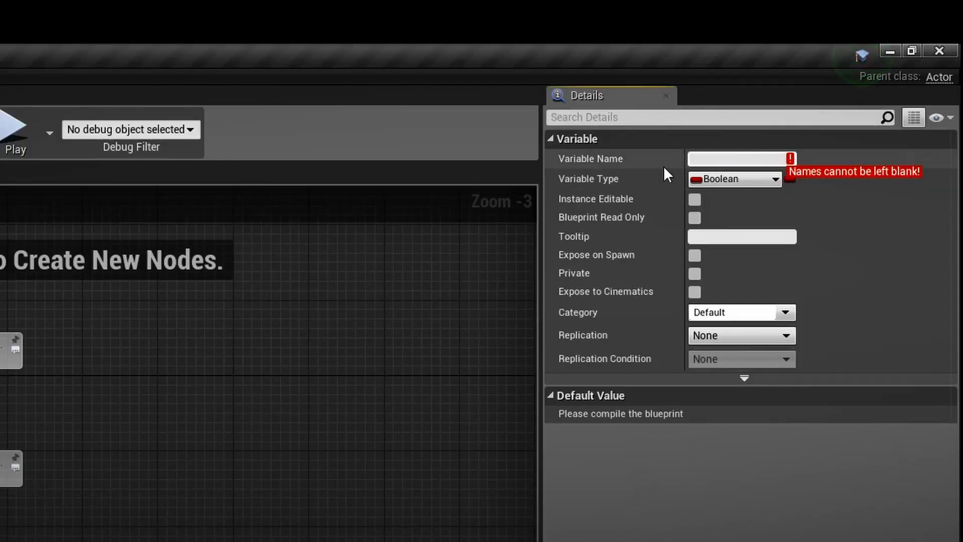
pyautogui.write('Faim')
pyautogui.click(723, 181)
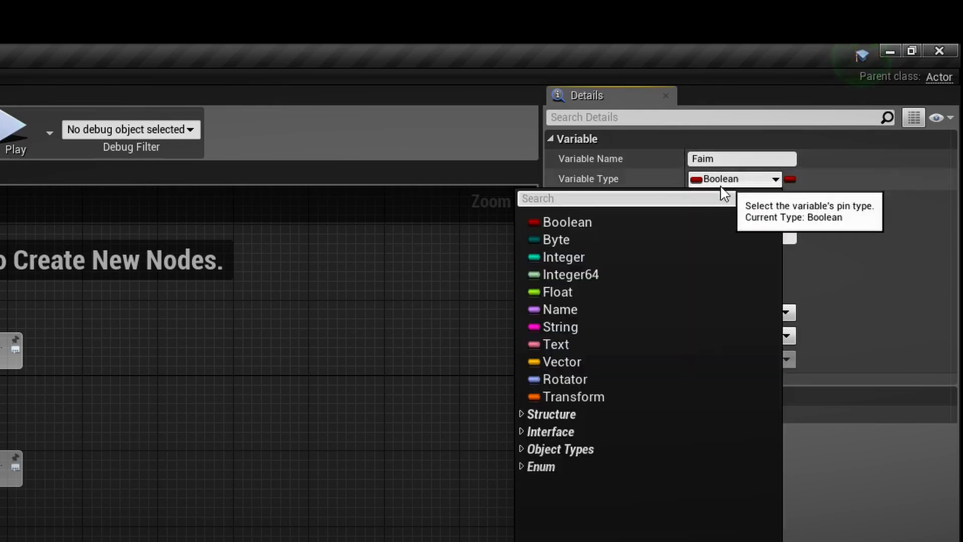
pyautogui.click(598, 294)
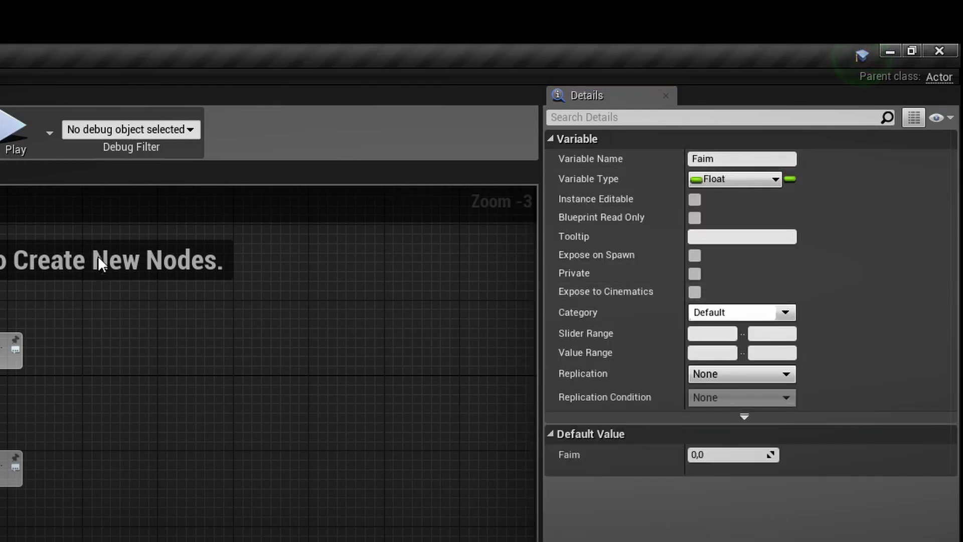
pyautogui.click(711, 454)
pyautogui.write('100')
pyautogui.press('Return')
pyautogui.scroll(1, 175, 502)
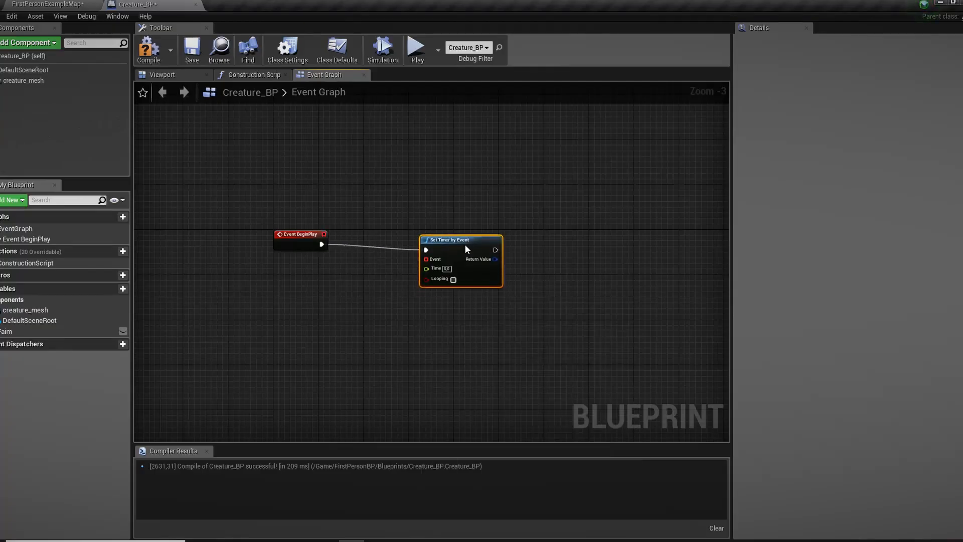
# Bind a custom event named Faim_creature to the timer's Event input, with the timer looping every 1.0 second.
pyautogui.moveTo(464, 244); pyautogui.dragTo(271, 336)
pyautogui.click(275, 169)
pyautogui.click(288, 179)
pyautogui.write('Faim_creature')
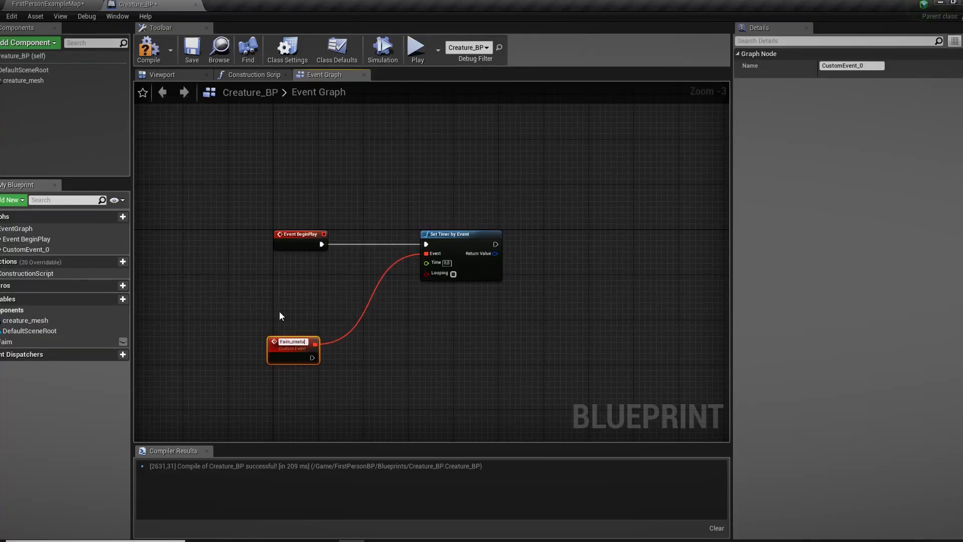
pyautogui.press('Return')
pyautogui.click(454, 275)
# Make Faim_creature subtract 10 from the Faim variable and store the result in Faim with a SET node.
pyautogui.click(6, 342)
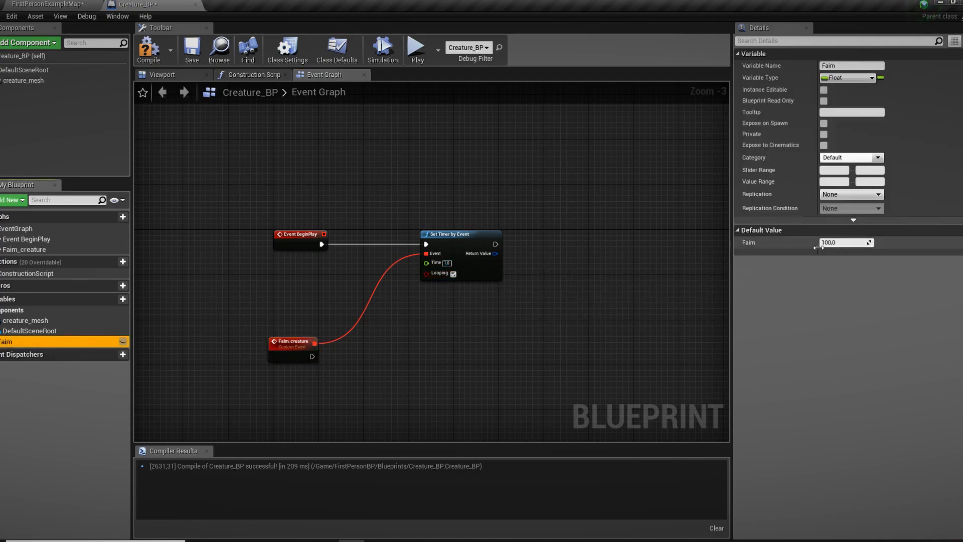
pyautogui.moveTo(6, 342); pyautogui.dragTo(264, 306)
pyautogui.click(280, 319)
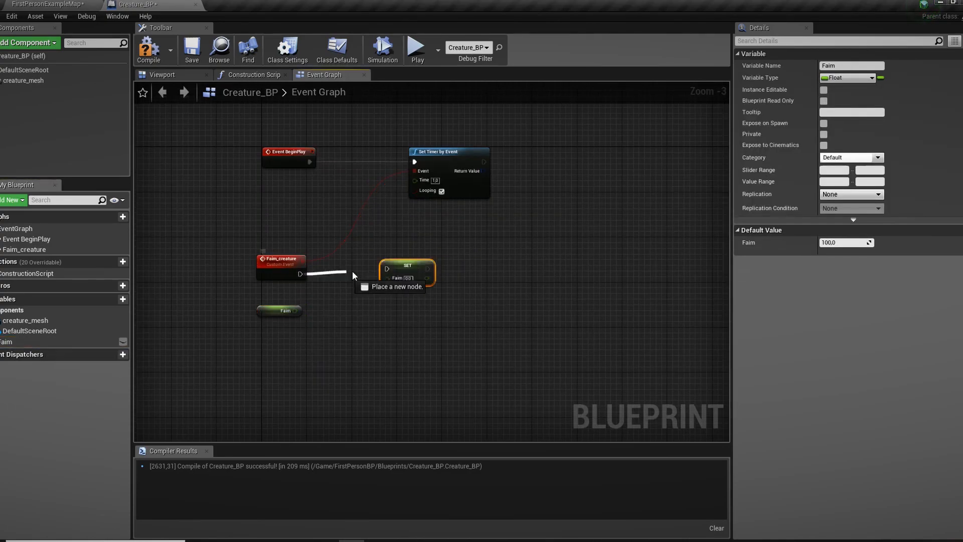
pyautogui.click(304, 316)
pyautogui.moveTo(295, 311); pyautogui.dragTo(328, 321)
pyautogui.write('-')
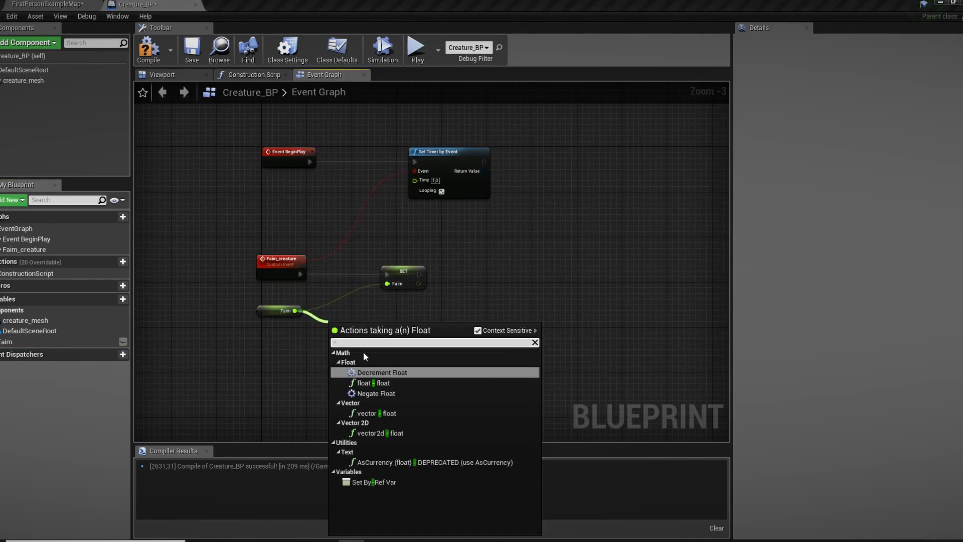
pyautogui.click(374, 383)
# Add a Print String node beside the Faim SET node.
pyautogui.rightClick(451, 276)
pyautogui.write('print s')
pyautogui.click(495, 337)
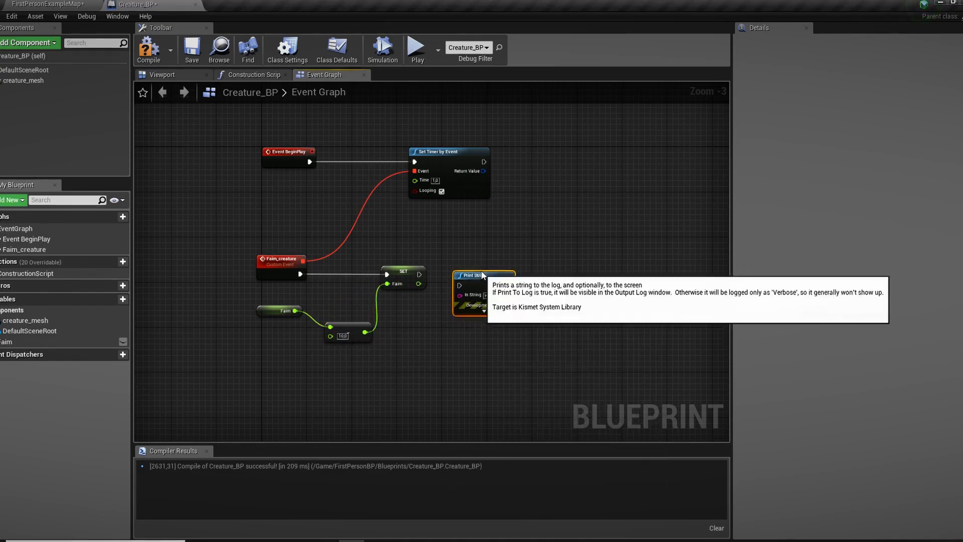
pyautogui.moveTo(479, 272); pyautogui.dragTo(479, 261)
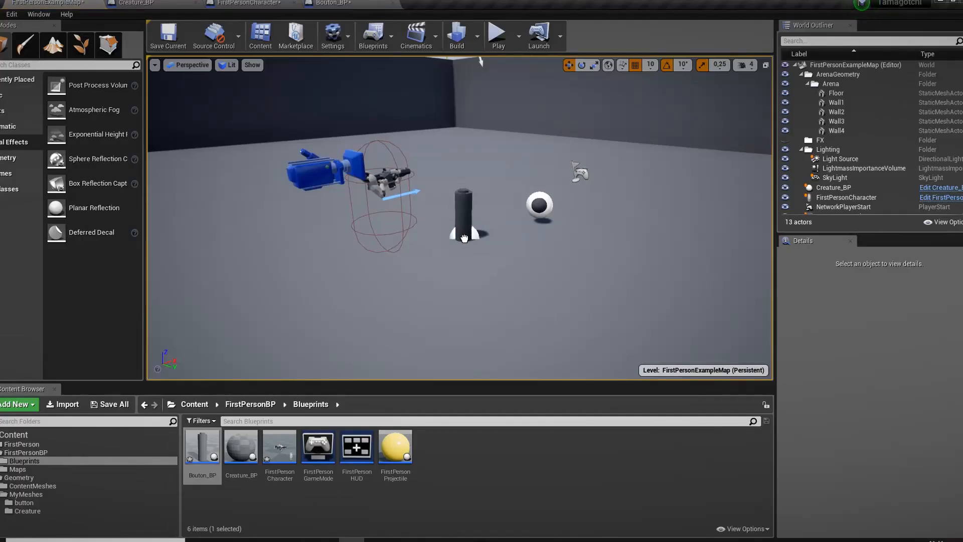
# Place Bouton_BP on the arena floor near the creature and playtest the level with it.
pyautogui.moveTo(464, 238); pyautogui.dragTo(465, 238)
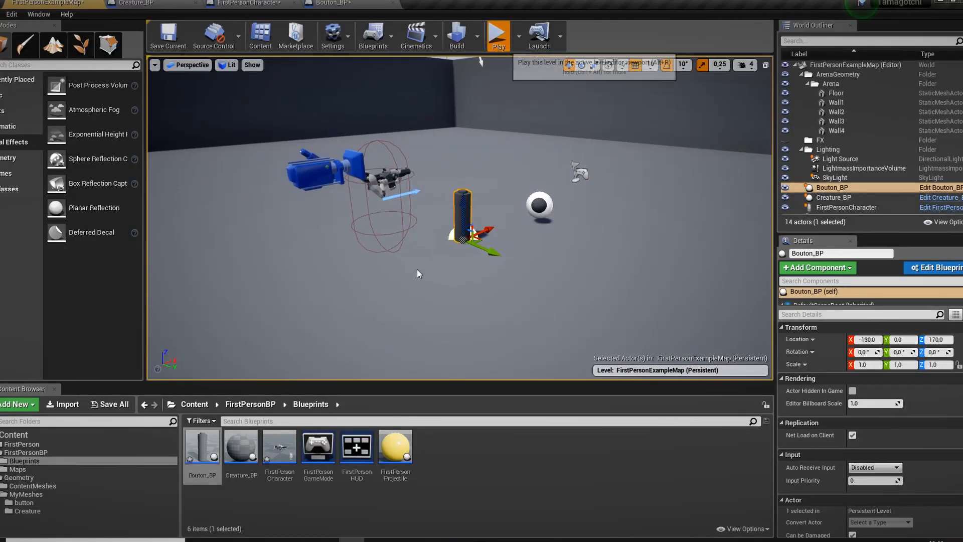
pyautogui.hotkey('alt', 'p')
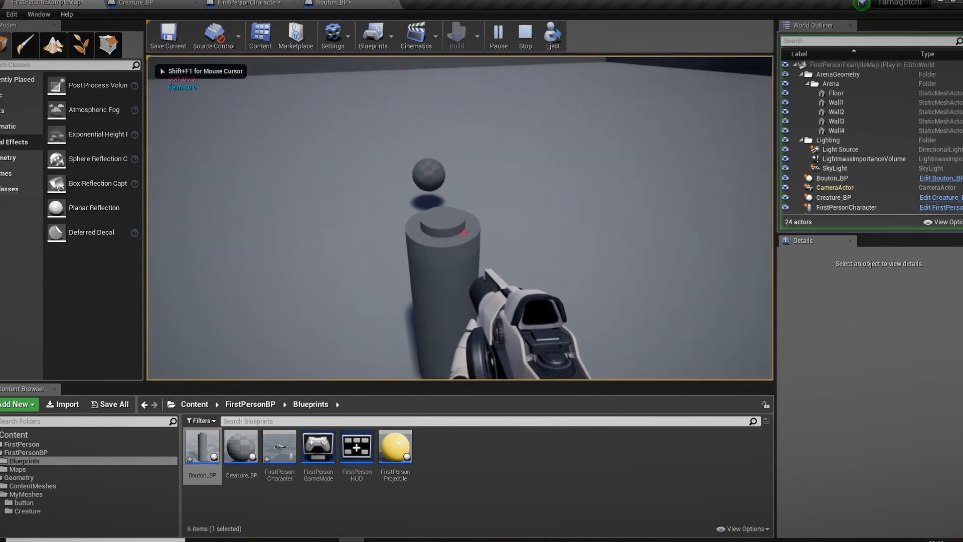
pyautogui.press('Escape')
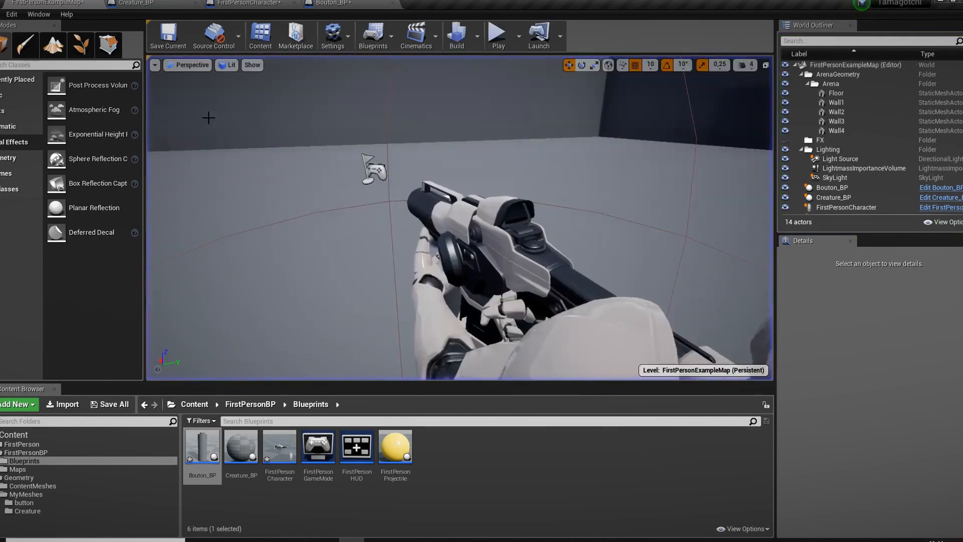
# Add a Box Collision component to the Bouton_BP blueprint.
pyautogui.click(341, 3)
pyautogui.scroll(-5, 479, 197)
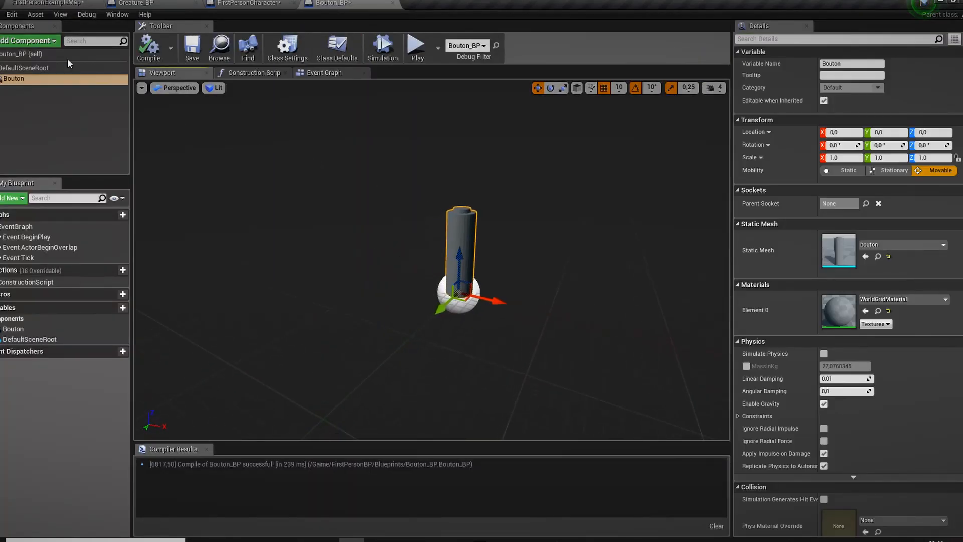
pyautogui.click(50, 44)
pyautogui.write('x')
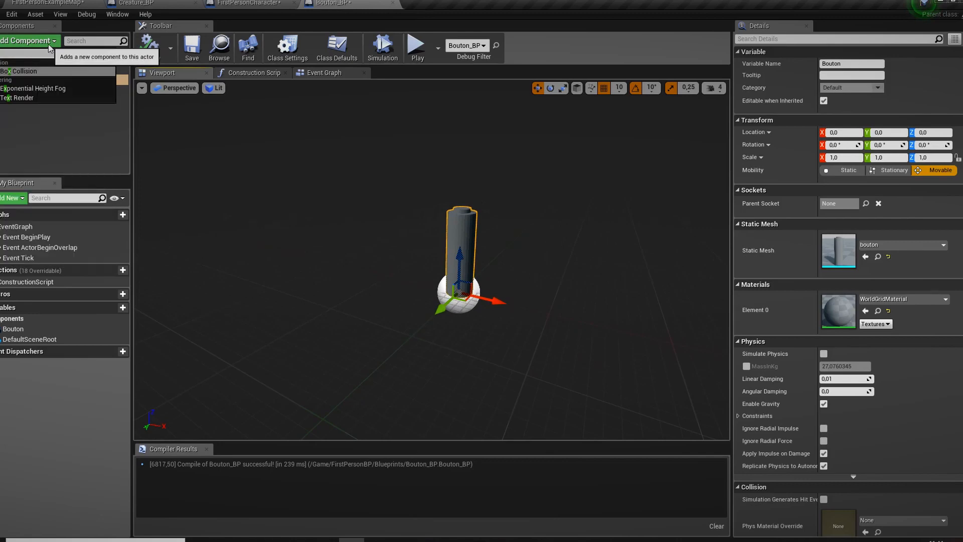
pyautogui.click(40, 73)
pyautogui.moveTo(448, 274); pyautogui.dragTo(448, 275, button='right')
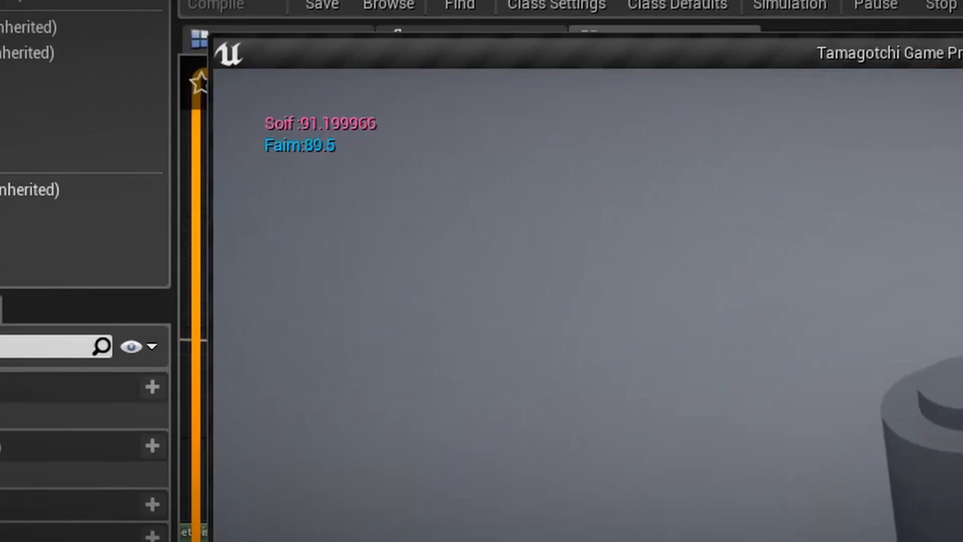
# Test the button's interaction in the game preview to check its effect on the Faim and Soif values.
pyautogui.press('e')
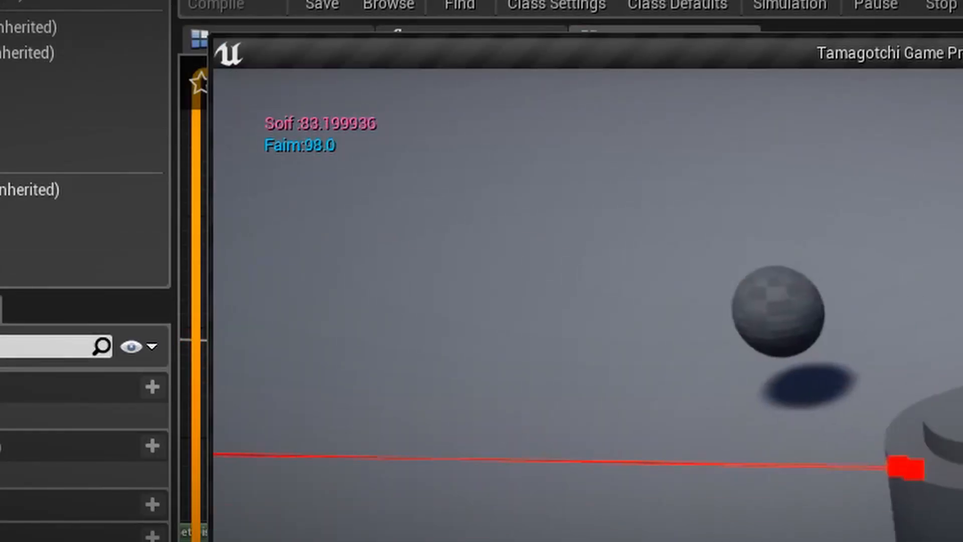
pyautogui.press('e')
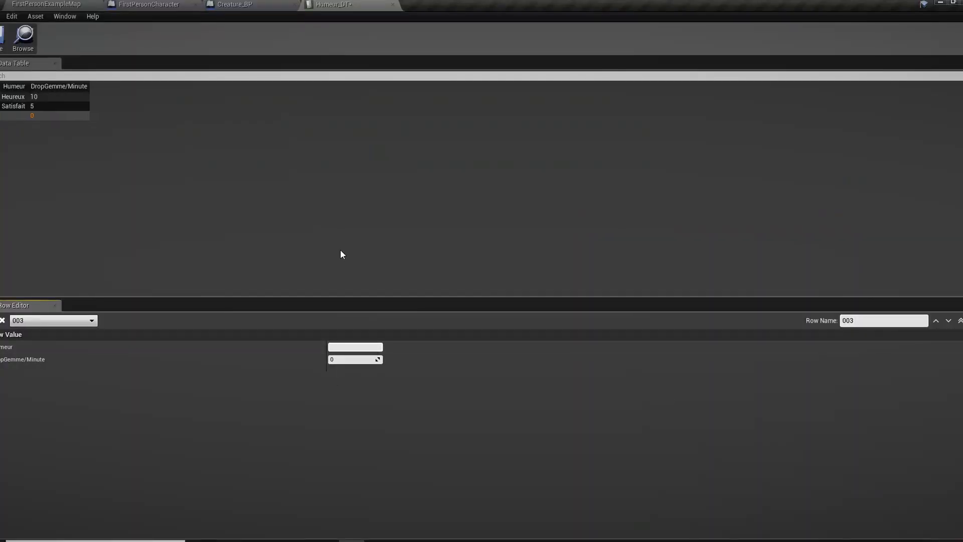
# Fill in row 003 of the mood data table with Humeur Nerveux and DropGemme/Minute 2.
pyautogui.write('Nerveux')
pyautogui.press('Tab')
pyautogui.write('2')
pyautogui.press('Return')
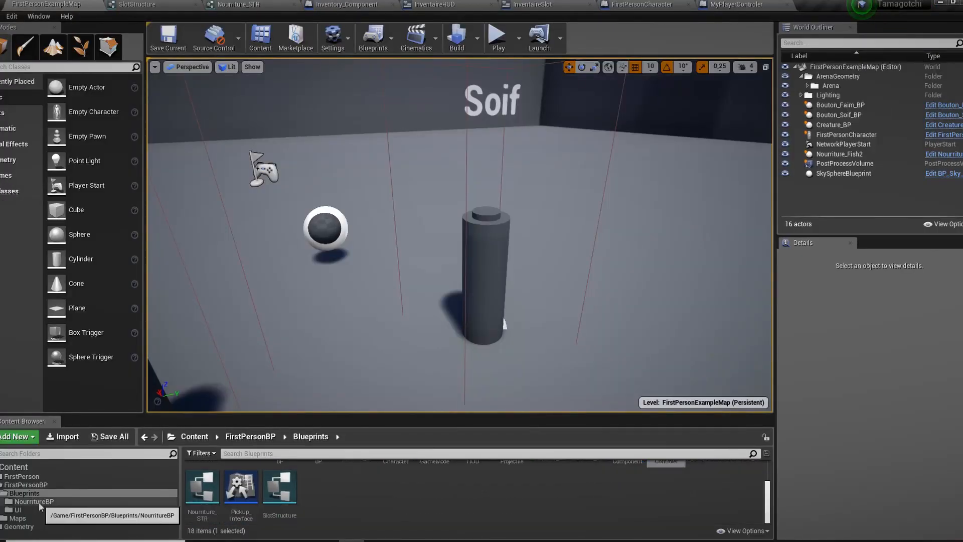
# Open the inventory widget blueprints from the Blueprints/UI folder and examine their layout.
pyautogui.click(30, 510)
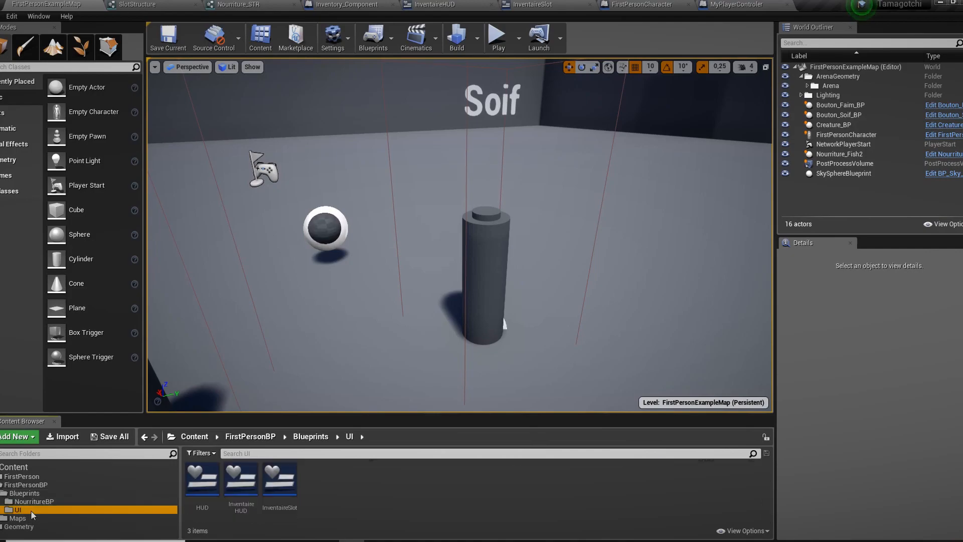
pyautogui.doubleClick(280, 486)
pyautogui.moveTo(426, 176); pyautogui.dragTo(398, 173, button='right')
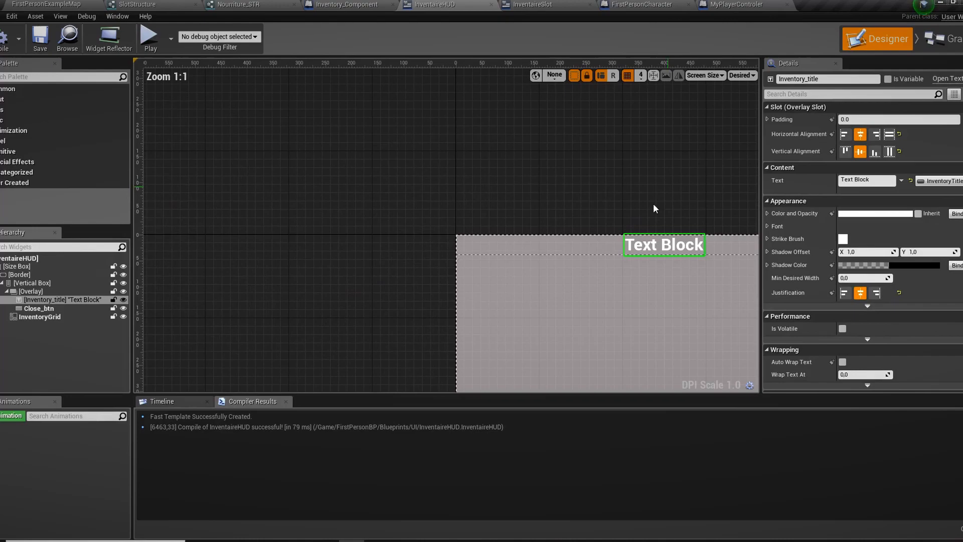
# Check the full InventaireHUD widget layout and return to the FirstPersonExampleMap level.
pyautogui.scroll(-2, 368, 121)
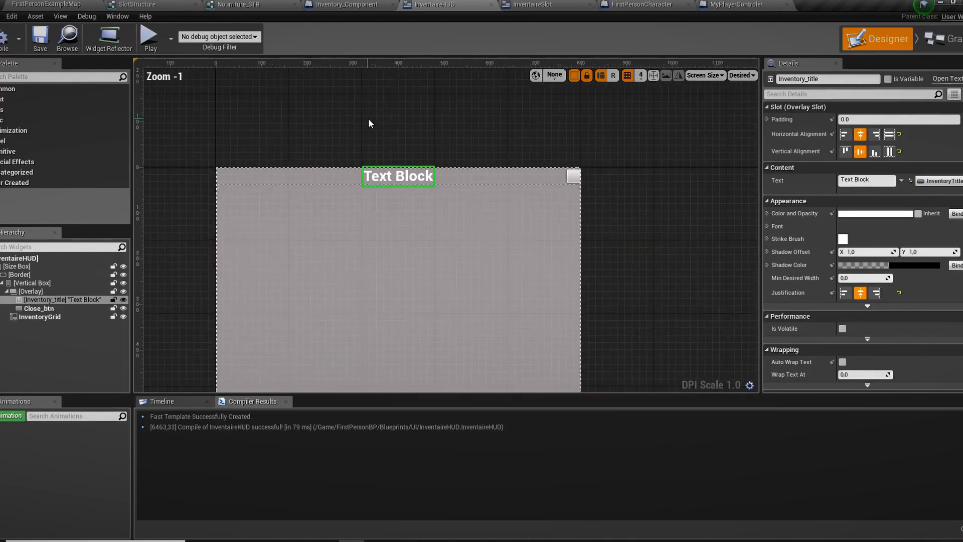
pyautogui.click(69, 4)
pyautogui.click(499, 38)
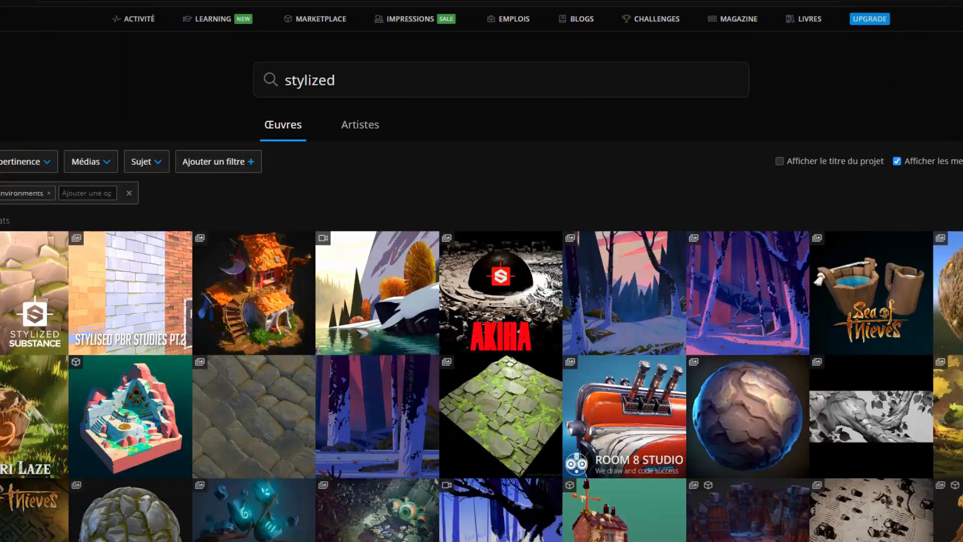
# Browse the stylized environment artworks on ArtStation for visual references.
pyautogui.scroll(-12, 873, 291)
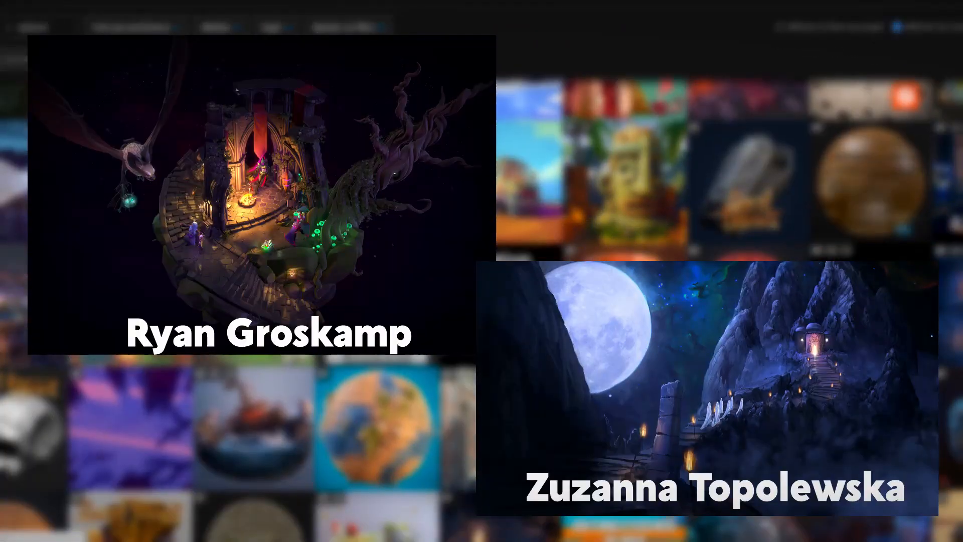
pyautogui.scroll(-5, 482, 306)
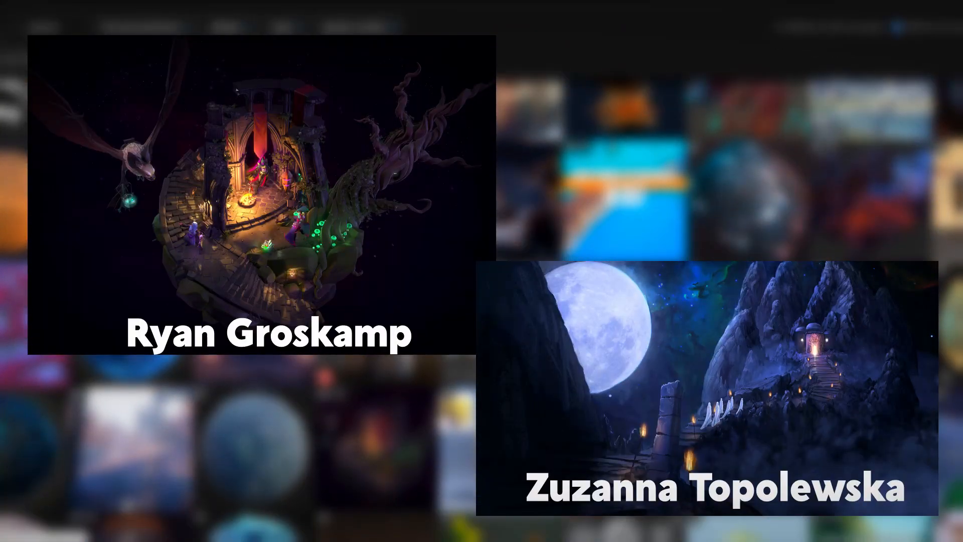
pyautogui.scroll(-10, 482, 306)
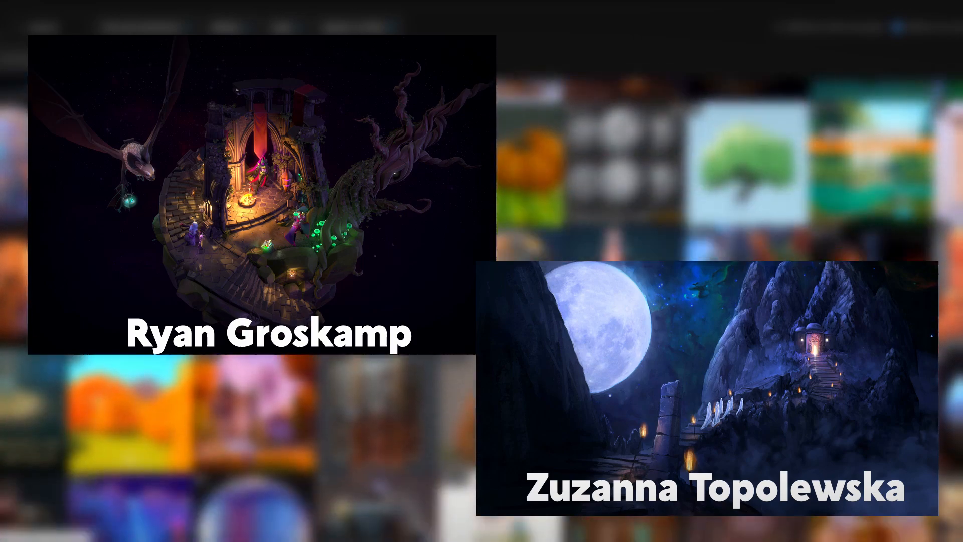
pyautogui.scroll(-8, 481, 306)
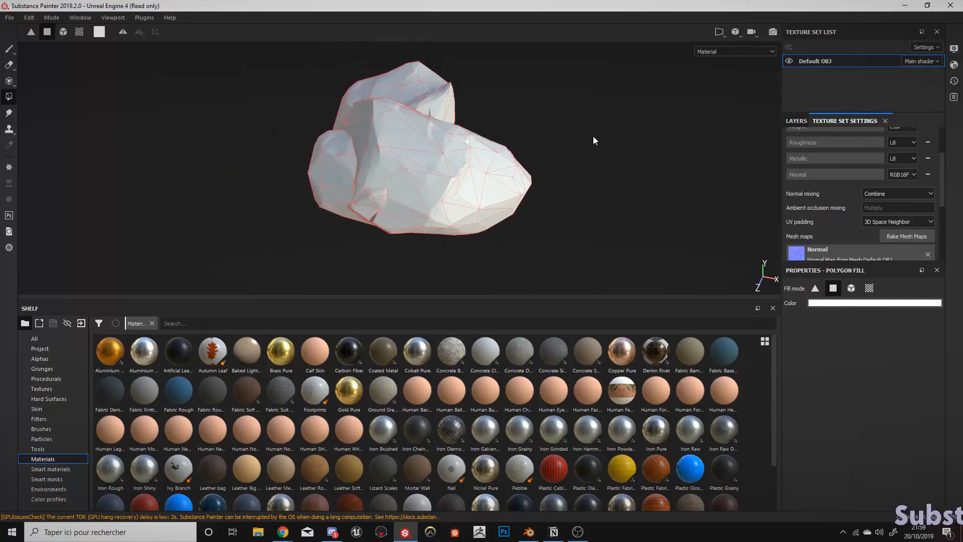
# Inspect the rock mesh and the orange play-button texture in Substance Painter from different angles and under different lighting.
pyautogui.keyDown('alt'); pyautogui.moveTo(594, 140); pyautogui.dragTo(548, 146); pyautogui.keyUp('alt')
pyautogui.moveTo(548, 146)
pyautogui.keyDown('alt'); pyautogui.mouseDown(button='right')
pyautogui.moveTo(469, 243)
pyautogui.moveTo(455, 198)
pyautogui.mouseUp(button='right'); pyautogui.keyUp('alt')
pyautogui.keyDown('alt'); pyautogui.moveTo(455, 198); pyautogui.dragTo(503, 95); pyautogui.keyUp('alt')
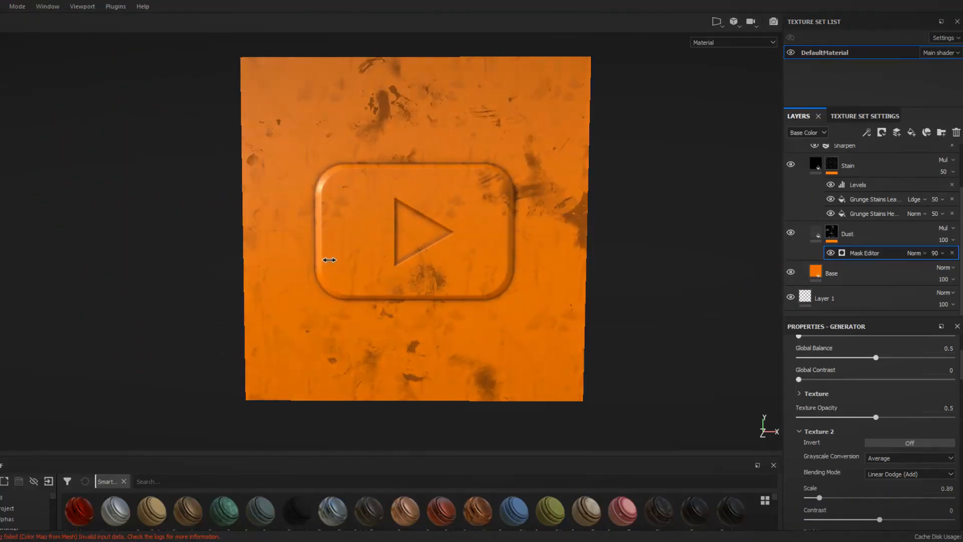
pyautogui.keyDown('shift'); pyautogui.moveTo(329, 260); pyautogui.dragTo(230, 256, button='right'); pyautogui.keyUp('shift')
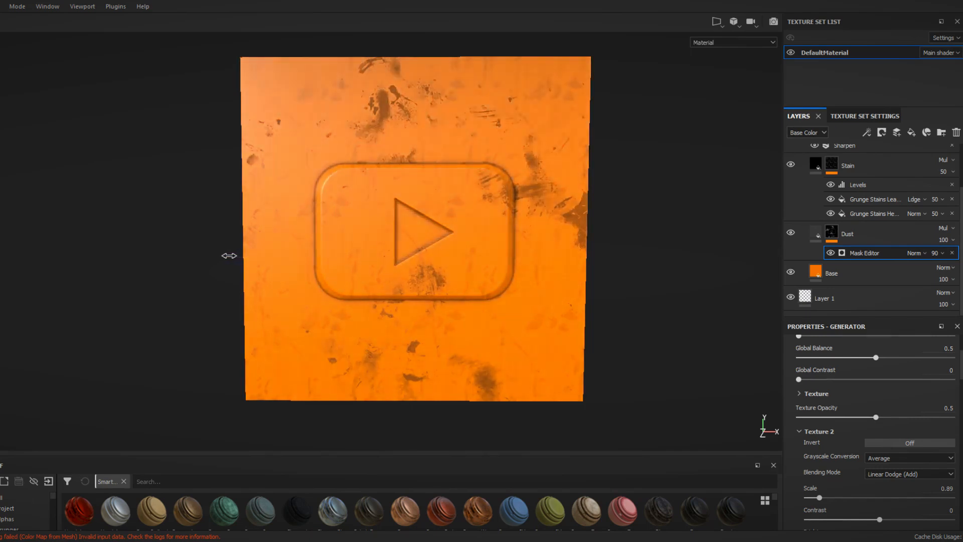
pyautogui.moveTo(231, 250)
pyautogui.keyDown('alt'); pyautogui.mouseDown()
pyautogui.moveTo(273, 249)
pyautogui.moveTo(351, 308)
pyautogui.moveTo(407, 258)
pyautogui.moveTo(501, 254)
pyautogui.moveTo(221, 250)
pyautogui.mouseUp(); pyautogui.keyUp('alt')
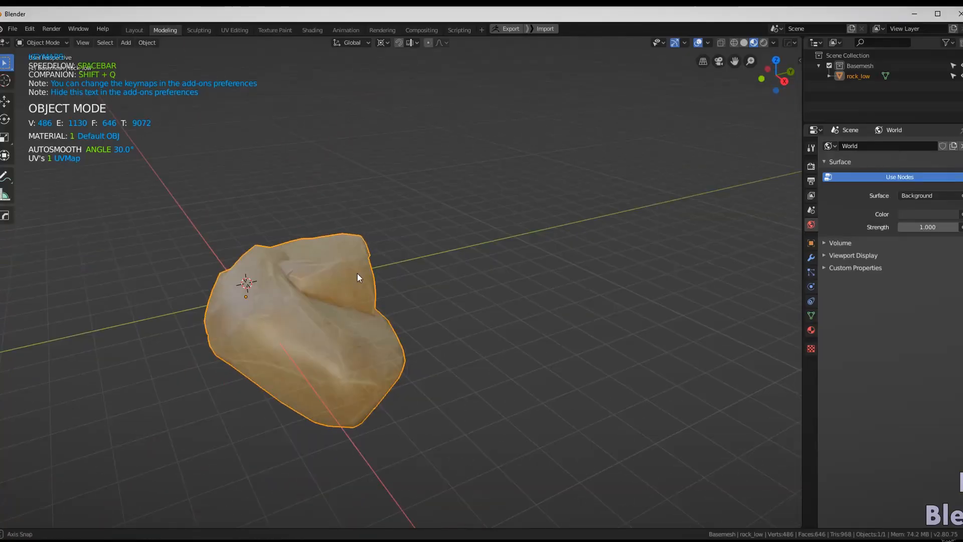
# In Blender, duplicate the rock_low mesh and place the copy about 2.5 m away along the global Y axis.
pyautogui.rightClick(326, 301)
pyautogui.click(326, 301)
pyautogui.press('y')
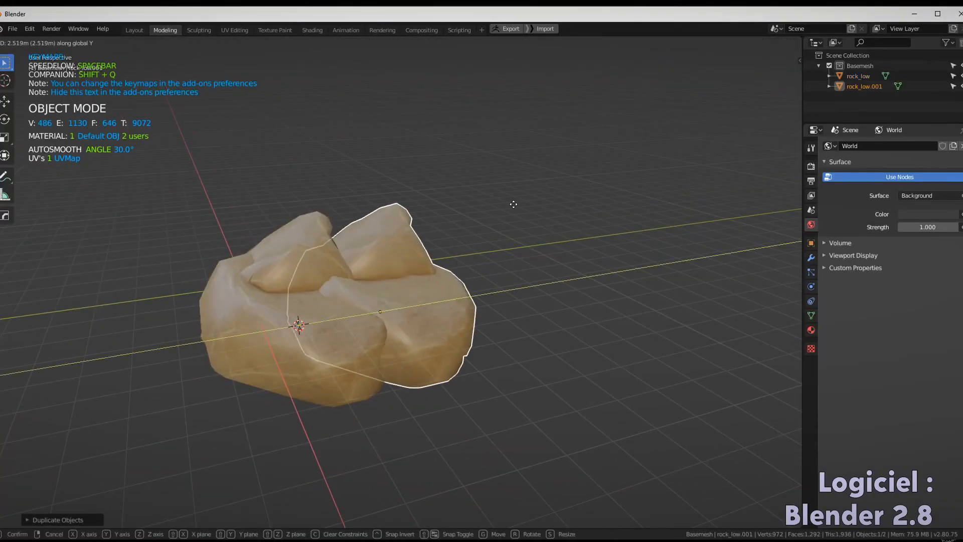
pyautogui.click(514, 204)
pyautogui.press('Tab')
pyautogui.click(385, 42)
pyautogui.press('Tab')
# Rotate and scale the rock copy, and lower it about 2.5 m along the Z axis.
pyautogui.press('r')
pyautogui.click(455, 388)
pyautogui.press('s')
pyautogui.press('g')
pyautogui.press('z')
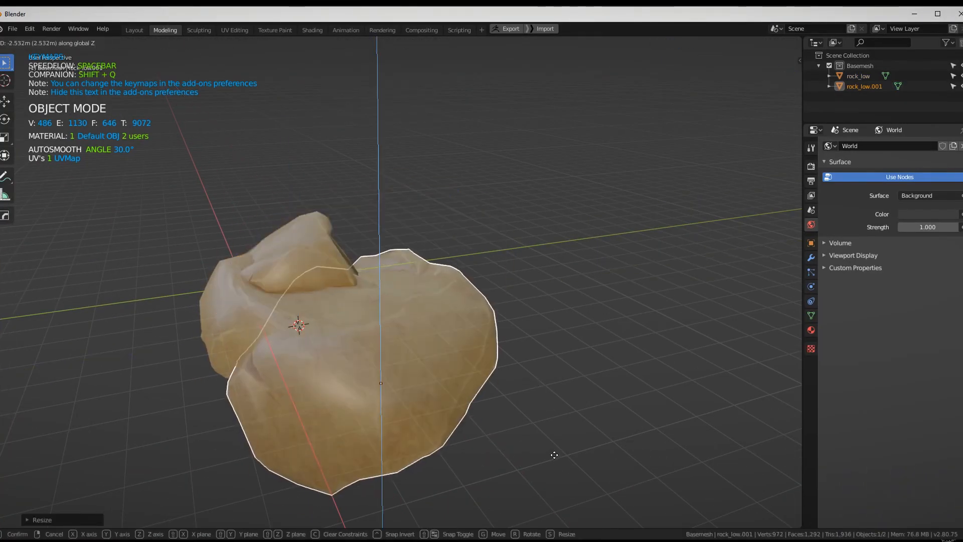
pyautogui.click(554, 455)
# Make a second copy of the rock, rotate it and position it against the back of the rock cluster.
pyautogui.moveTo(554, 455); pyautogui.dragTo(438, 389, button='middle')
pyautogui.click(344, 241)
pyautogui.hotkey('shift', 'd')
pyautogui.press('r')
pyautogui.click(301, 104)
pyautogui.press('g')
pyautogui.click(264, 162)
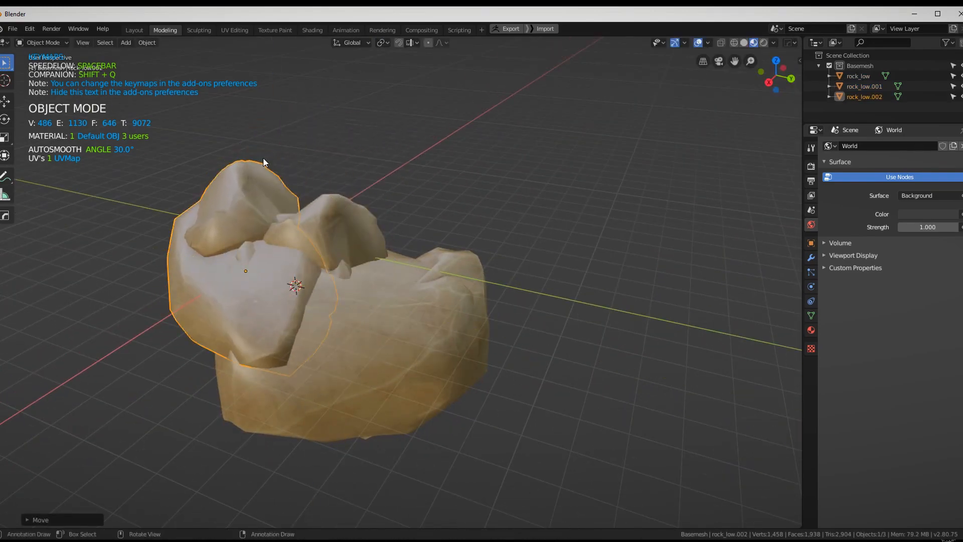
# Make a third copy of the rock and rotate it around the global X and Y axes.
pyautogui.moveTo(264, 163); pyautogui.dragTo(333, 262, button='middle')
pyautogui.click(333, 263)
pyautogui.hotkey('shift', 'd')
pyautogui.click(333, 221)
pyautogui.press('r')
pyautogui.press('x')
pyautogui.click(296, 221)
pyautogui.press('r')
pyautogui.press('y')
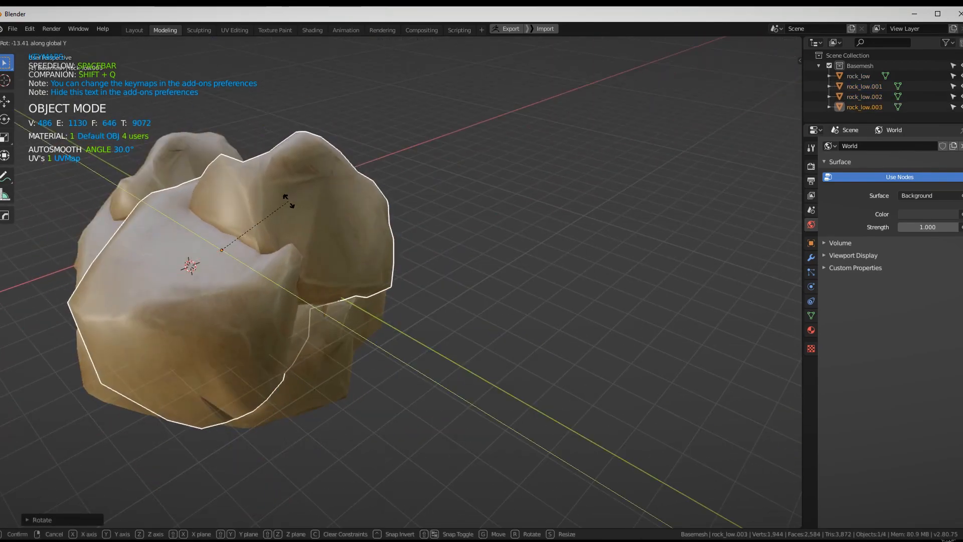
pyautogui.click(496, 187)
# Rotate the third rock copy about 37° around the Z axis, and adjust its height and scale.
pyautogui.press('r')
pyautogui.press('z')
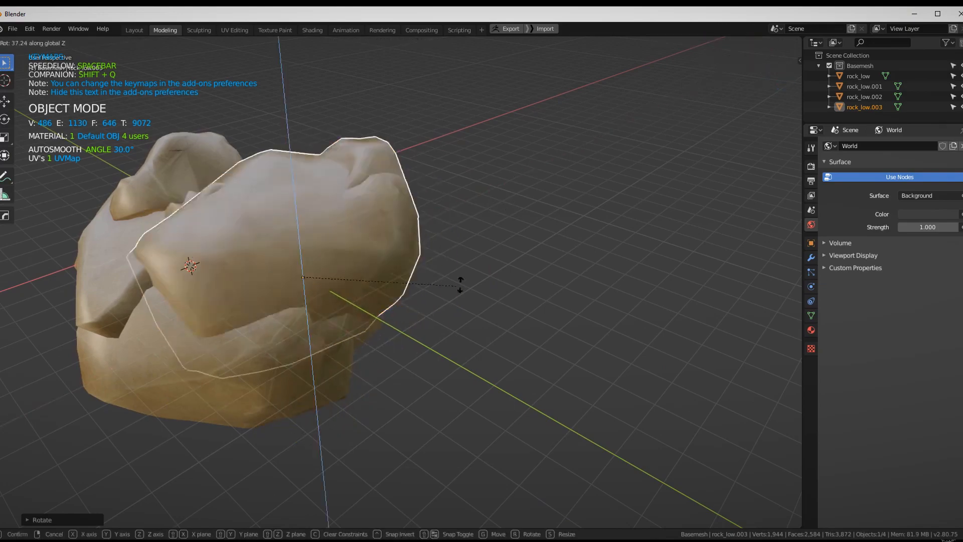
pyautogui.click(460, 281)
pyautogui.press('g')
pyautogui.press('z')
pyautogui.press('s')
pyautogui.moveTo(415, 211); pyautogui.dragTo(532, 226, button='middle')
# Shift the third rock copy along the Y axis and tilt it slightly around the X axis.
pyautogui.press('g')
pyautogui.press('y')
pyautogui.click(522, 236)
pyautogui.press('r')
pyautogui.press('x')
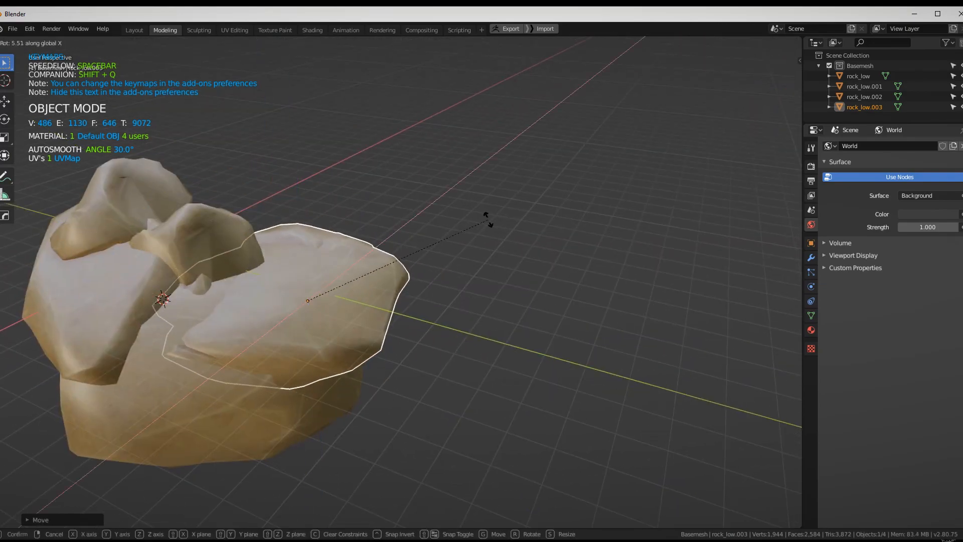
pyautogui.click(502, 221)
pyautogui.scroll(-5, 413, 291)
pyautogui.moveTo(413, 290); pyautogui.dragTo(445, 288, button='middle')
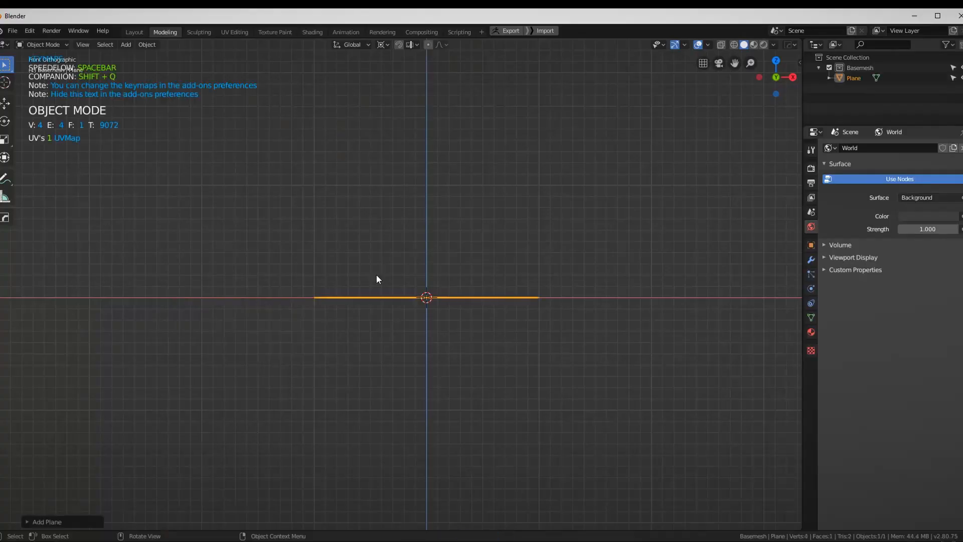
# Rotate the new plane 90° around the X axis and clear its geometry selection in Edit Mode.
pyautogui.write('rx90')
pyautogui.press('Return')
pyautogui.press('Tab')
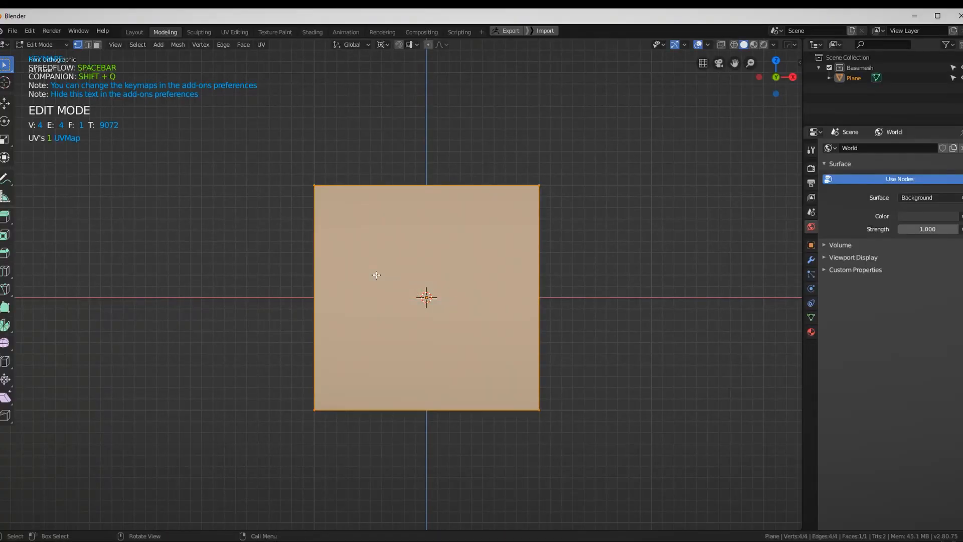
pyautogui.hotkey('alt', 'a')
pyautogui.click(329, 264)
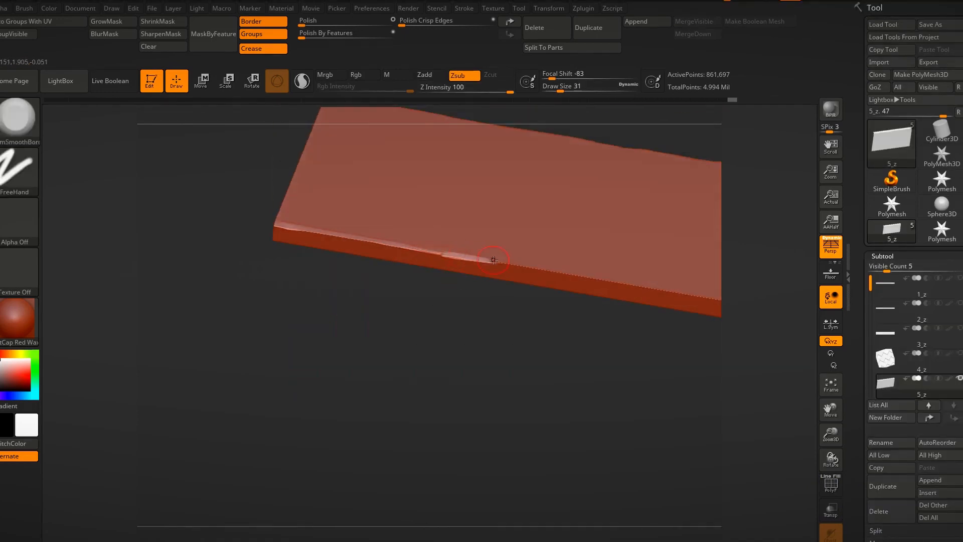
# Inspect the slab's sculpted edge in ZBrush and the Trimsheetrock texture under changing light in Substance Painter.
pyautogui.keyDown('alt'); pyautogui.moveTo(526, 301); pyautogui.dragTo(391, 260); pyautogui.keyUp('alt')
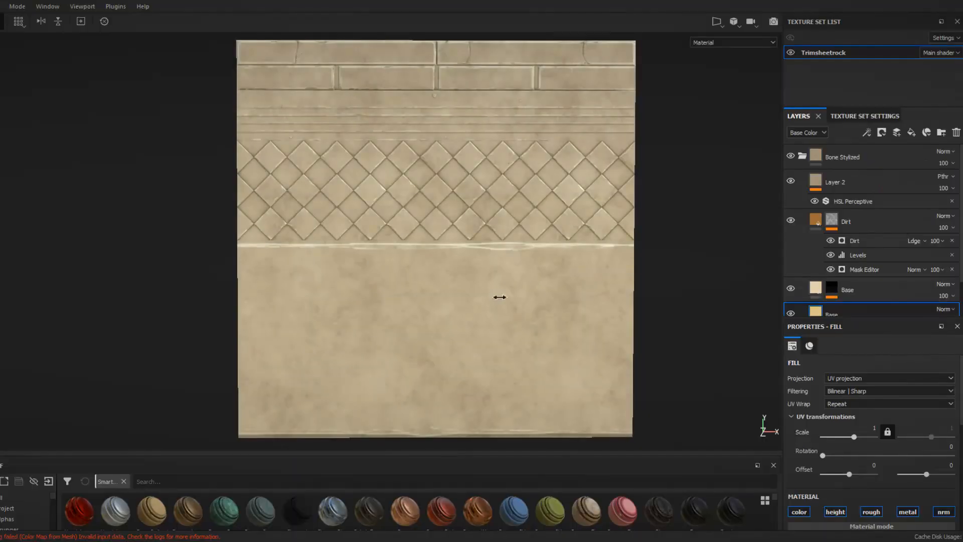
pyautogui.keyDown('shift'); pyautogui.moveTo(500, 297); pyautogui.dragTo(377, 300, button='right'); pyautogui.keyUp('shift')
pyautogui.moveTo(377, 300)
pyautogui.keyDown('alt'); pyautogui.mouseDown()
pyautogui.moveTo(496, 334)
pyautogui.moveTo(499, 66)
pyautogui.mouseUp(); pyautogui.keyUp('alt')
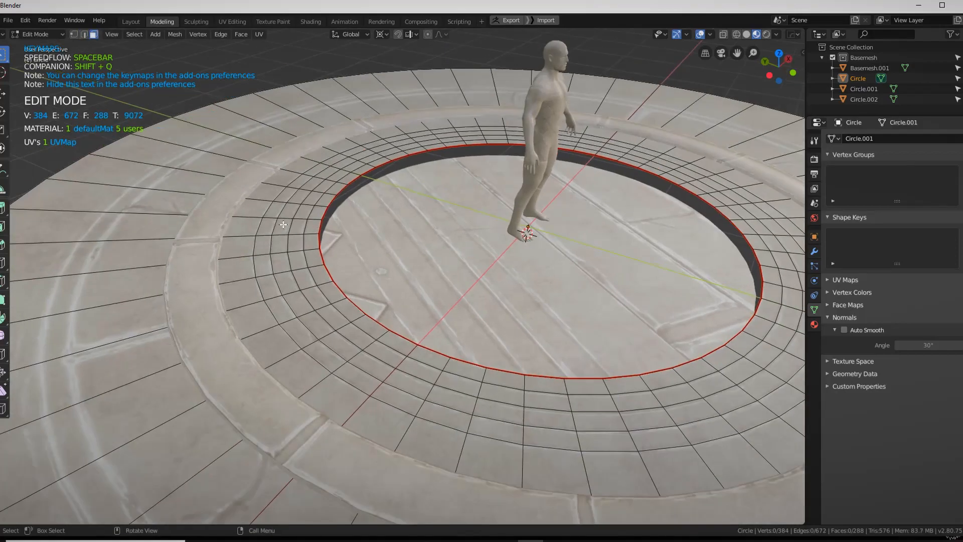
# In Blender, separate the concentric ring faces of the Circle floor into their own objects and move them along the Z axis.
pyautogui.press('p')
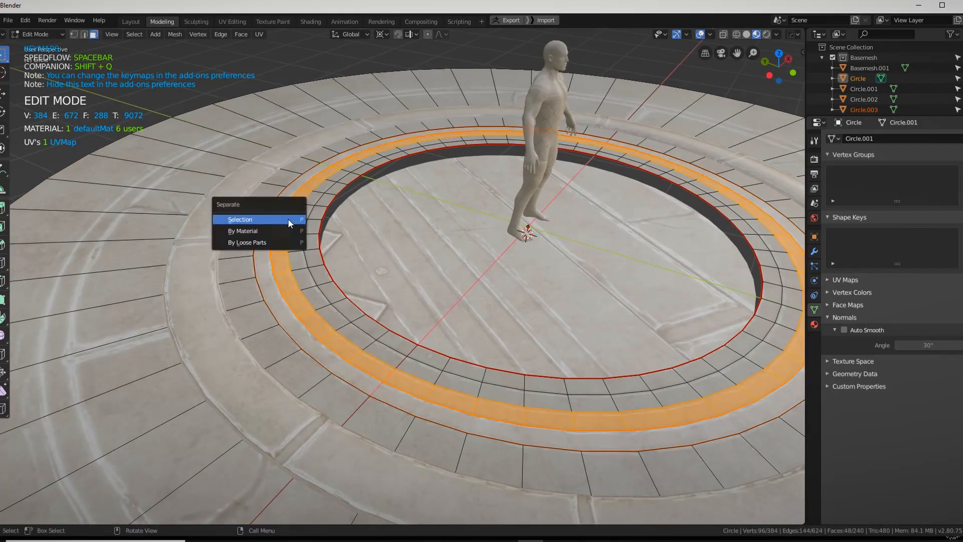
pyautogui.click(288, 218)
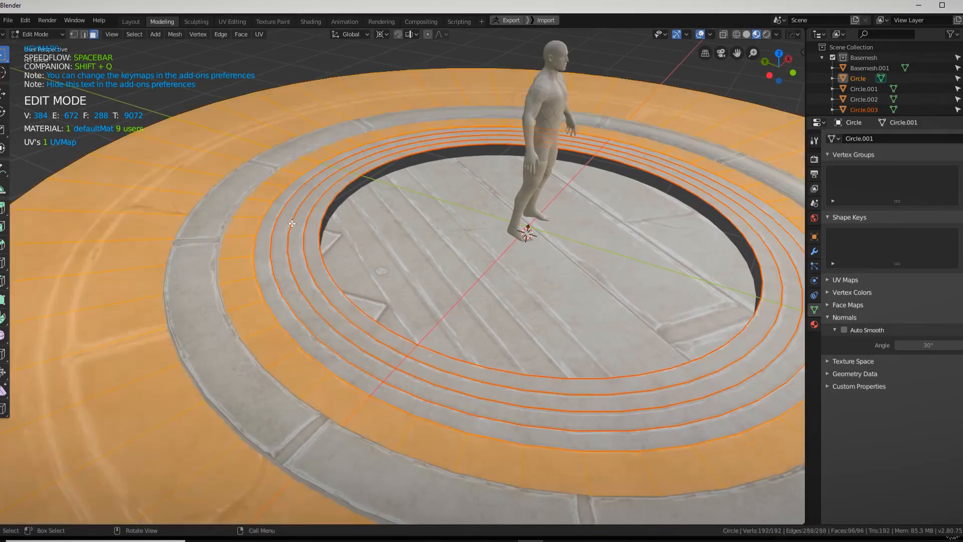
pyautogui.press('Tab')
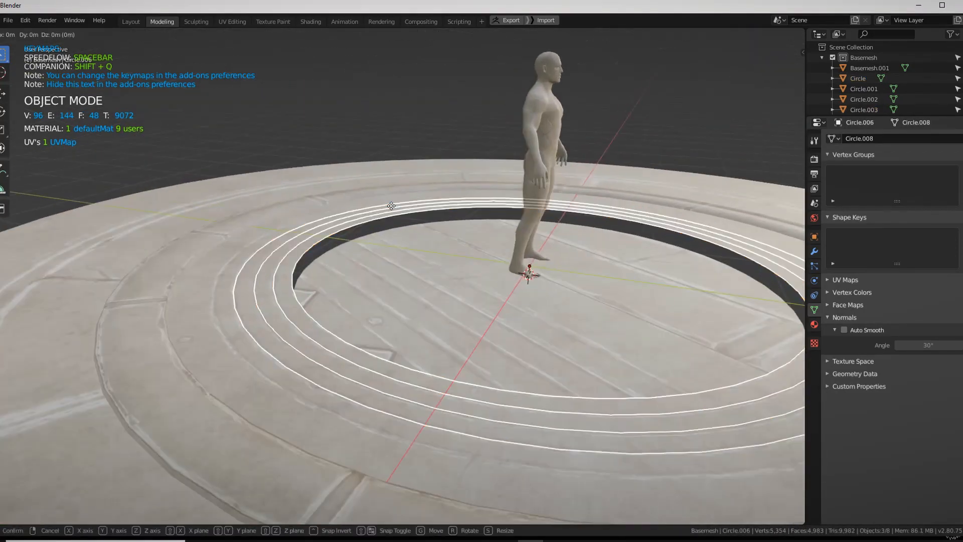
pyautogui.press('g')
pyautogui.press('z')
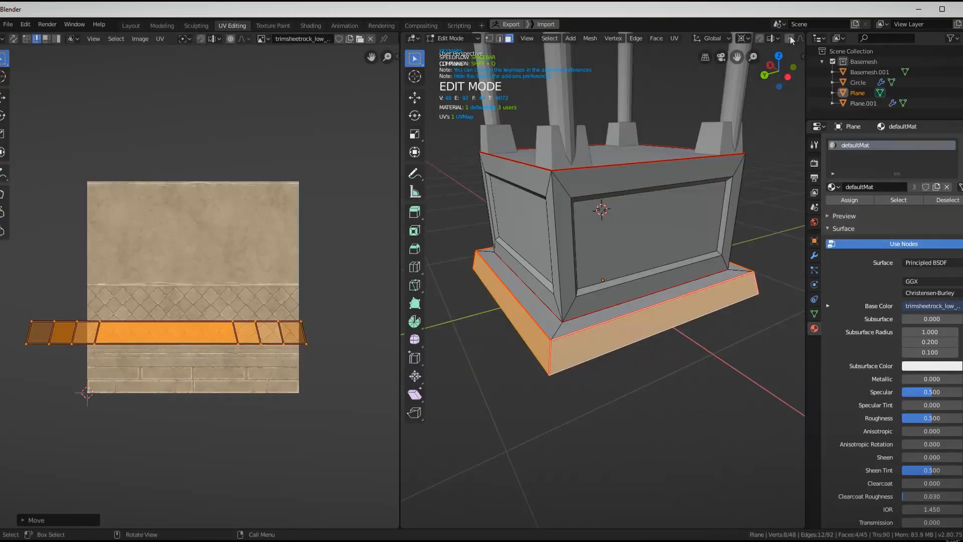
# Display the pedestal with its trim sheet texture in the viewport and rescale its UVs.
pyautogui.moveTo(913, 70); pyautogui.dragTo(940, 76)
pyautogui.click(936, 103)
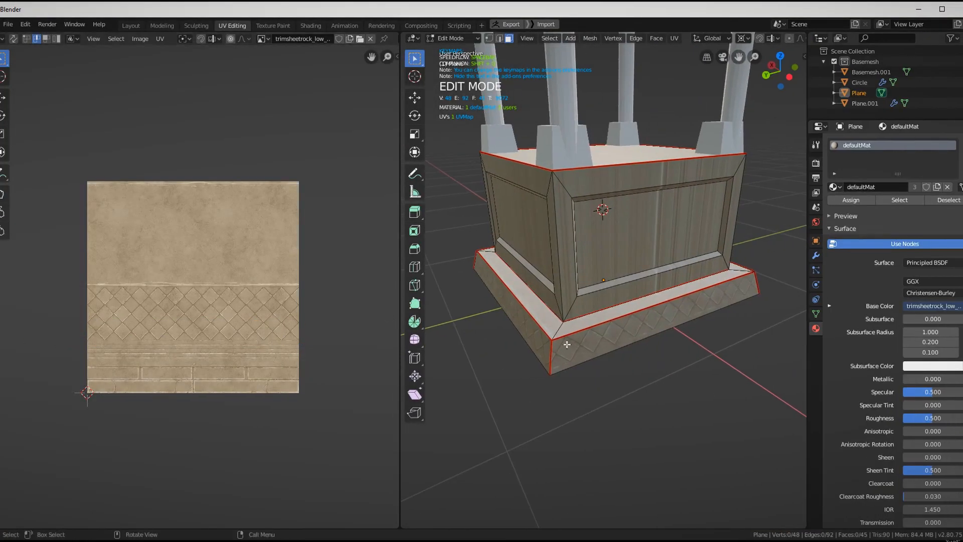
pyautogui.press('a')
pyautogui.hotkey('ctrl', 'z')
pyautogui.hotkey('ctrl', 'z')
pyautogui.press('s')
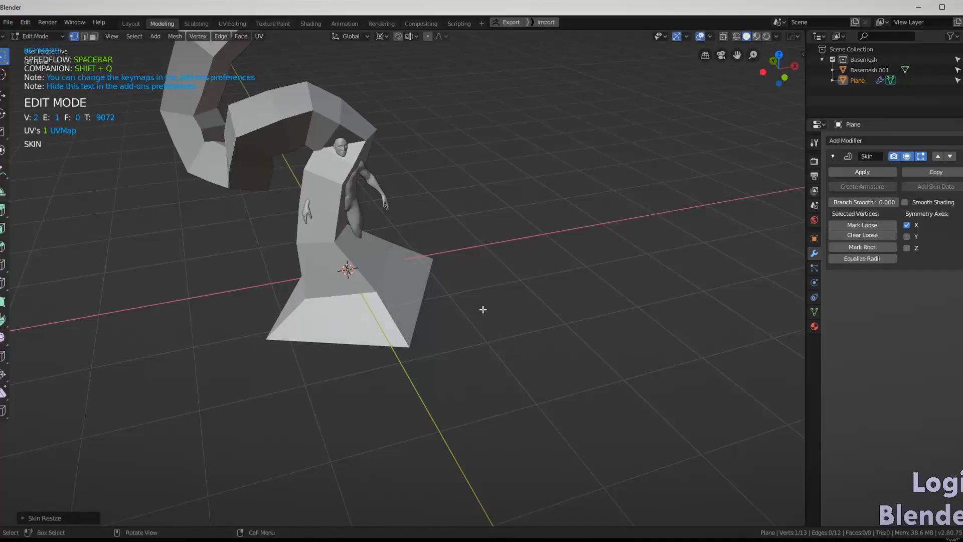
# Resize the skin thickness of the twisted tree trunk built with the Skin modifier.
pyautogui.hotkey('shift', 'a')
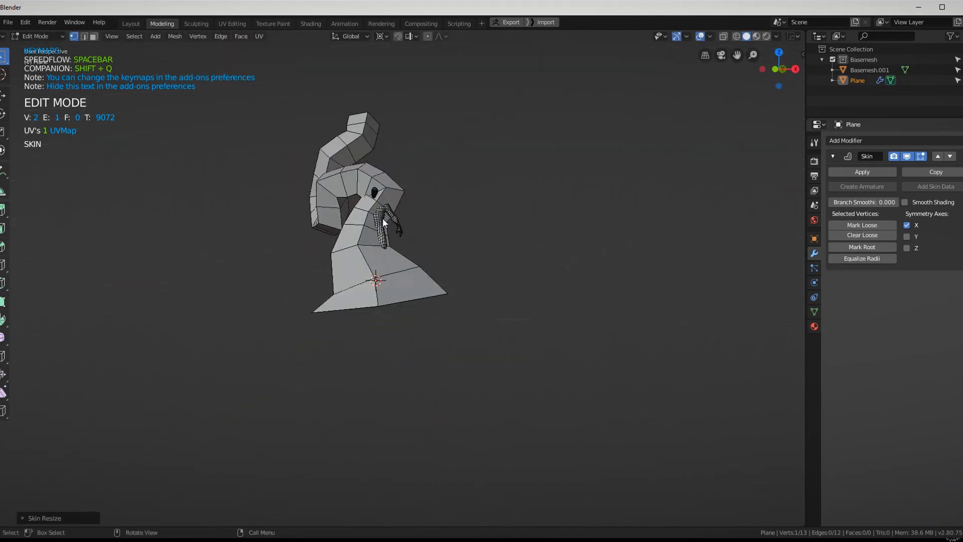
pyautogui.press('Tab')
pyautogui.scroll(2, 409, 196)
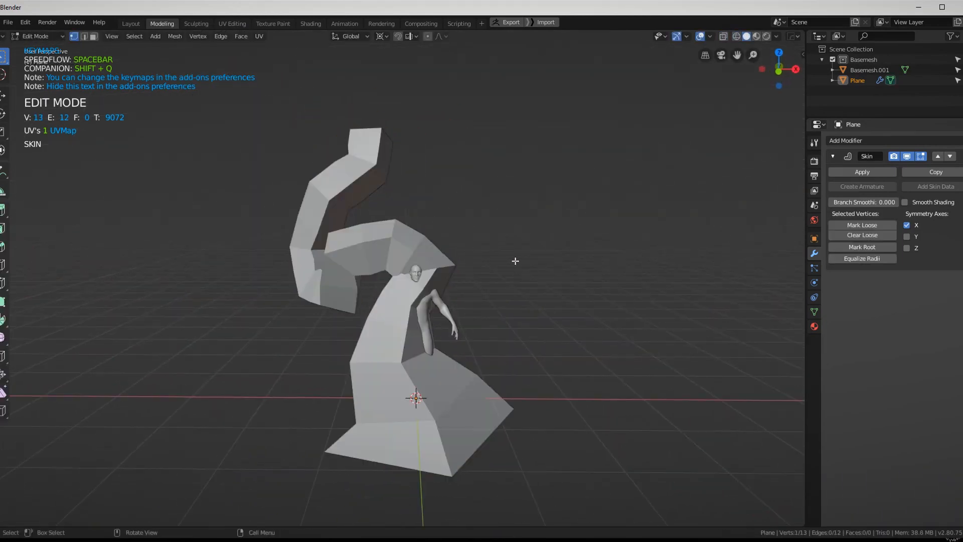
pyautogui.press('s')
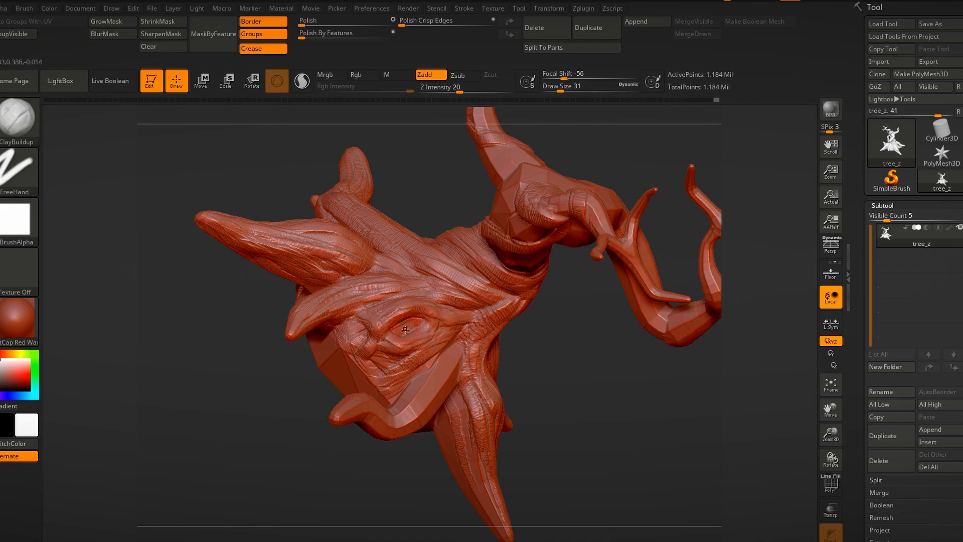
# Sculpt bark detail onto the tree's roots with the ClayBuildup brush in ZBrush.
pyautogui.moveTo(592, 402)
pyautogui.mouseDown()
pyautogui.moveTo(622, 364)
pyautogui.moveTo(602, 396)
pyautogui.mouseUp()
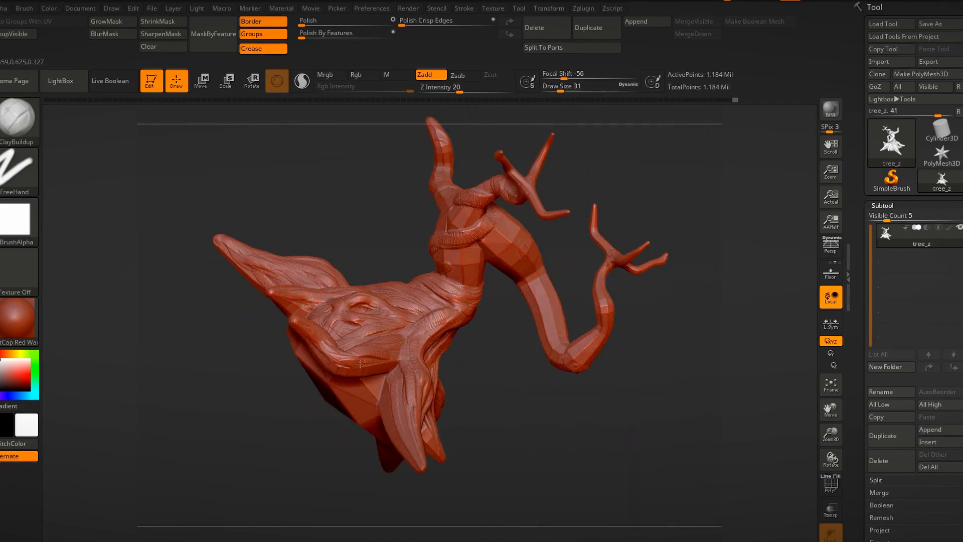
pyautogui.moveTo(360, 363); pyautogui.dragTo(312, 452)
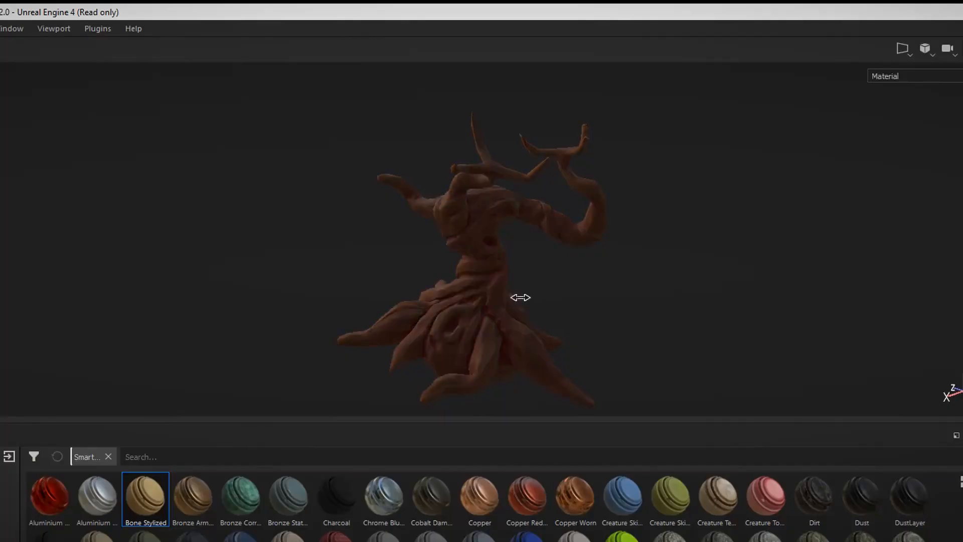
# Inspect the textured tree in Substance Painter under rotated lighting and from another angle.
pyautogui.keyDown('shift'); pyautogui.moveTo(520, 297); pyautogui.dragTo(421, 313, button='right'); pyautogui.keyUp('shift')
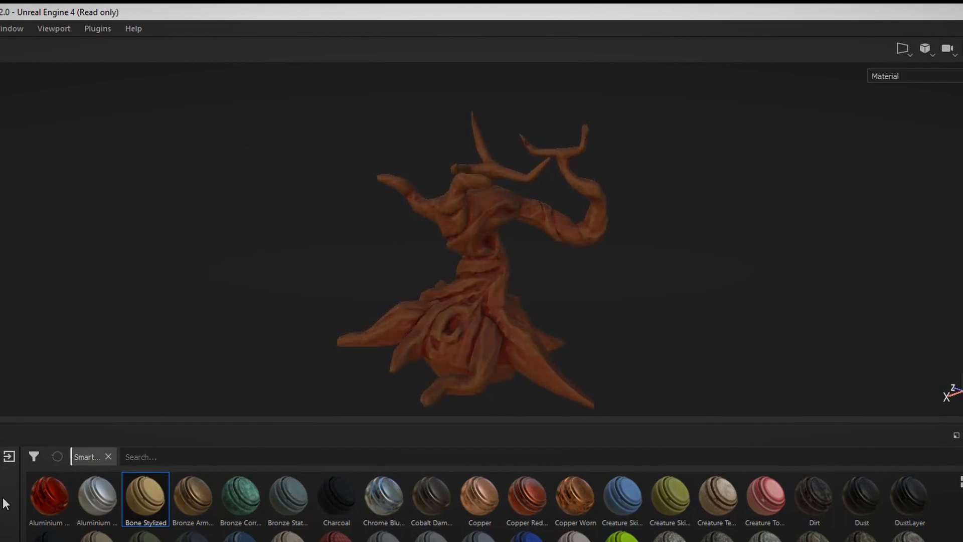
pyautogui.keyDown('alt'); pyautogui.moveTo(629, 323); pyautogui.dragTo(916, 309); pyautogui.keyUp('alt')
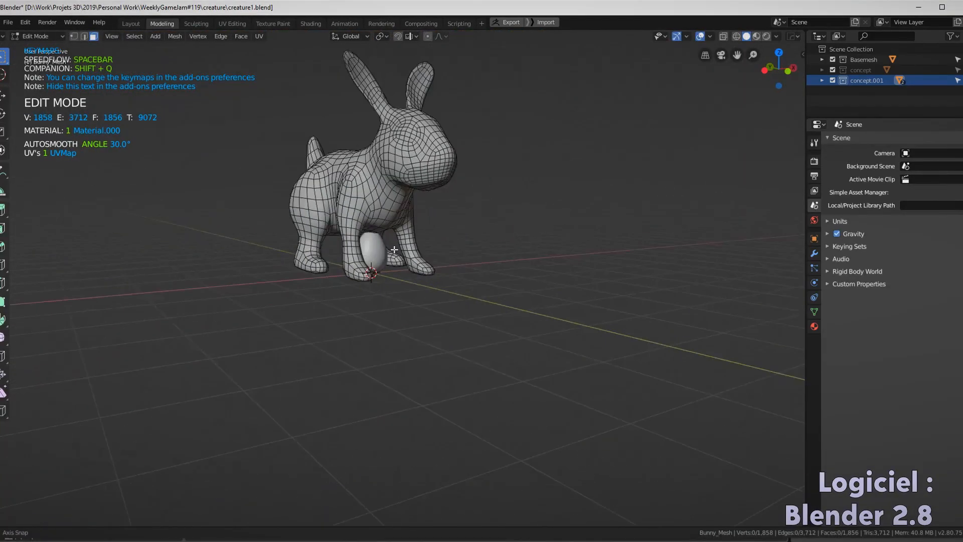
# Reshape the bunny base mesh in Blender into a long-tailed creature by selecting and moving the vertices of its limbs and tail.
pyautogui.moveTo(445, 248); pyautogui.dragTo(427, 261, button='middle')
pyautogui.scroll(3, 462, 234)
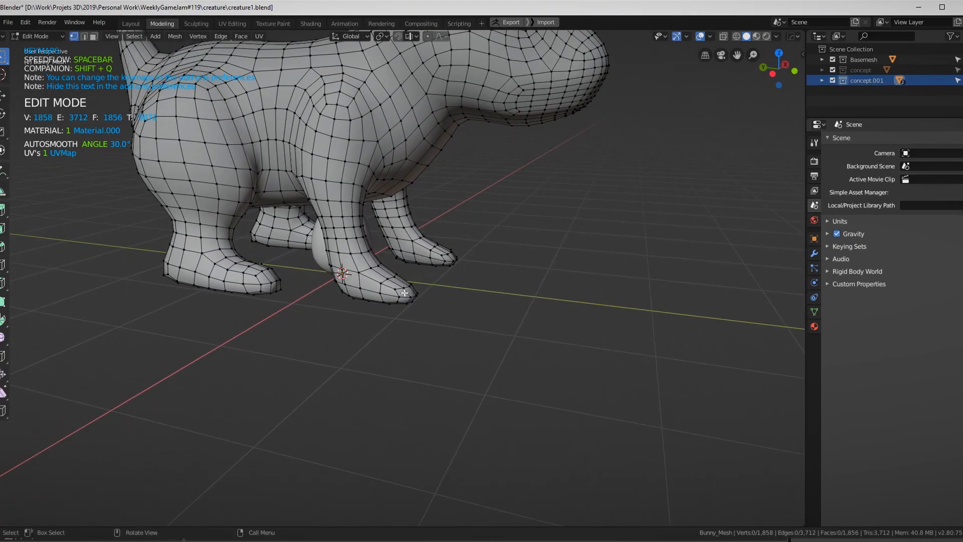
pyautogui.moveTo(405, 292)
pyautogui.mouseDown(button='middle')
pyautogui.moveTo(439, 280)
pyautogui.moveTo(398, 264)
pyautogui.mouseUp(button='middle')
pyautogui.press('c')
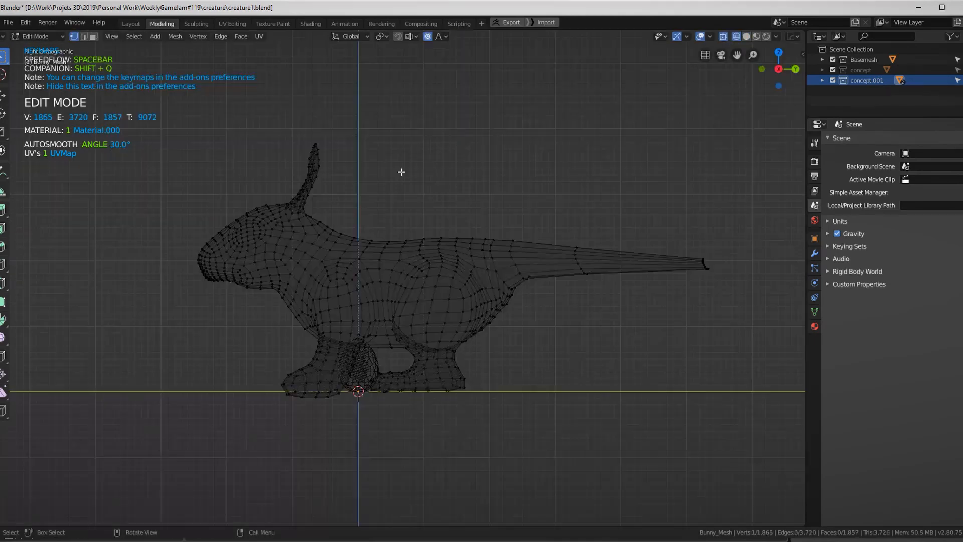
pyautogui.press('c')
pyautogui.click(298, 136)
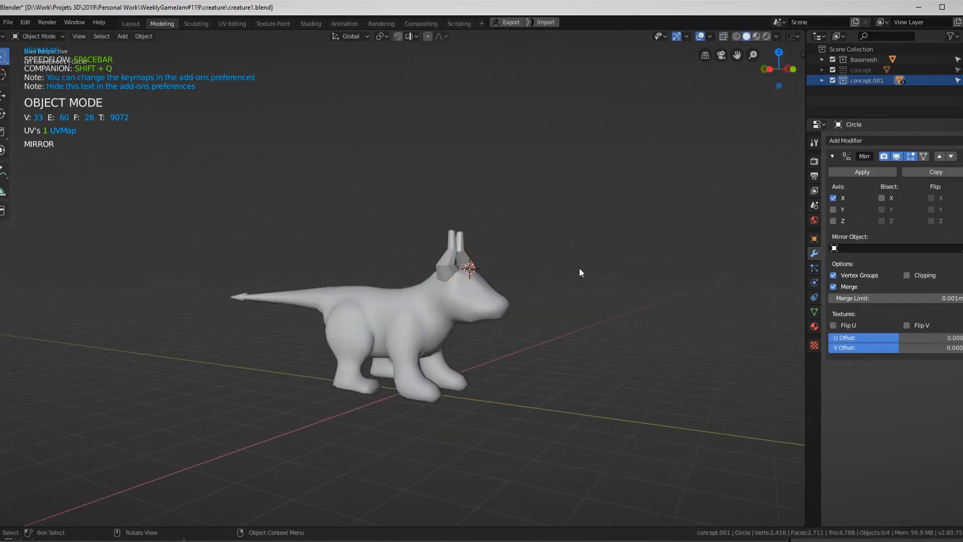
# Select the mirrored part on the creature's head and rotate it into place.
pyautogui.moveTo(576, 270); pyautogui.dragTo(402, 246, button='middle')
pyautogui.click(421, 265)
pyautogui.press('r')
pyautogui.click(475, 285)
pyautogui.scroll(-4, 475, 285)
pyautogui.moveTo(475, 285); pyautogui.dragTo(613, 281, button='middle')
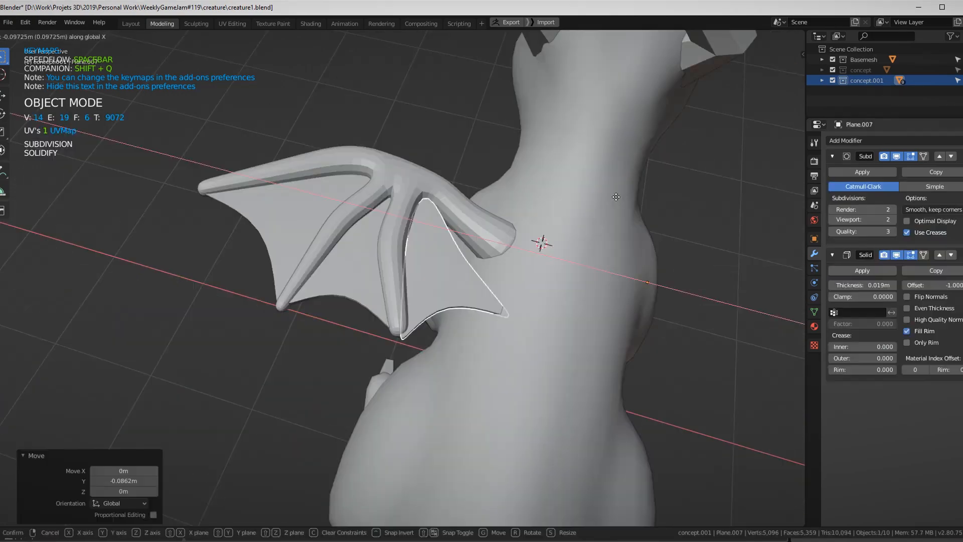
# Rotate the wing membrane piece nearest the body about the Z axis to fit it between the wing bones.
pyautogui.press('r')
pyautogui.press('z')
pyautogui.click(597, 185)
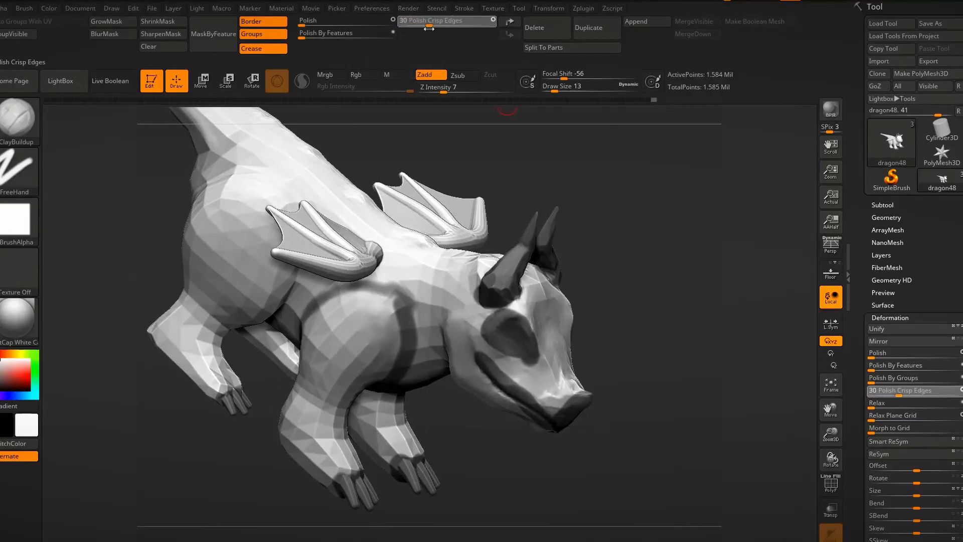
# Increase Polish Crisp Edges on the dragon sculpt in ZBrush and view the textured dragon in Substance Painter.
pyautogui.moveTo(429, 29); pyautogui.dragTo(440, 25)
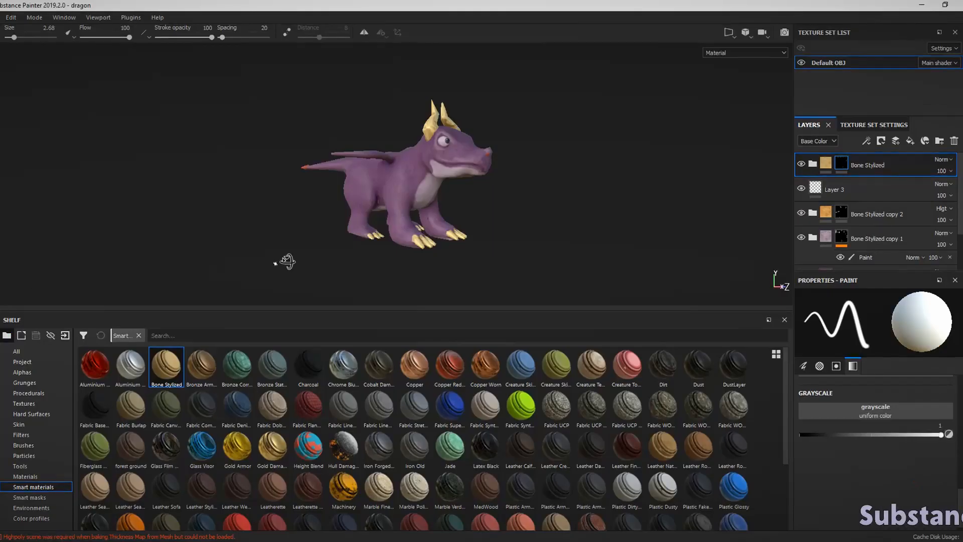
pyautogui.moveTo(287, 261)
pyautogui.keyDown('alt'); pyautogui.mouseDown()
pyautogui.moveTo(295, 269)
pyautogui.moveTo(144, 276)
pyautogui.moveTo(282, 289)
pyautogui.mouseUp(); pyautogui.keyUp('alt')
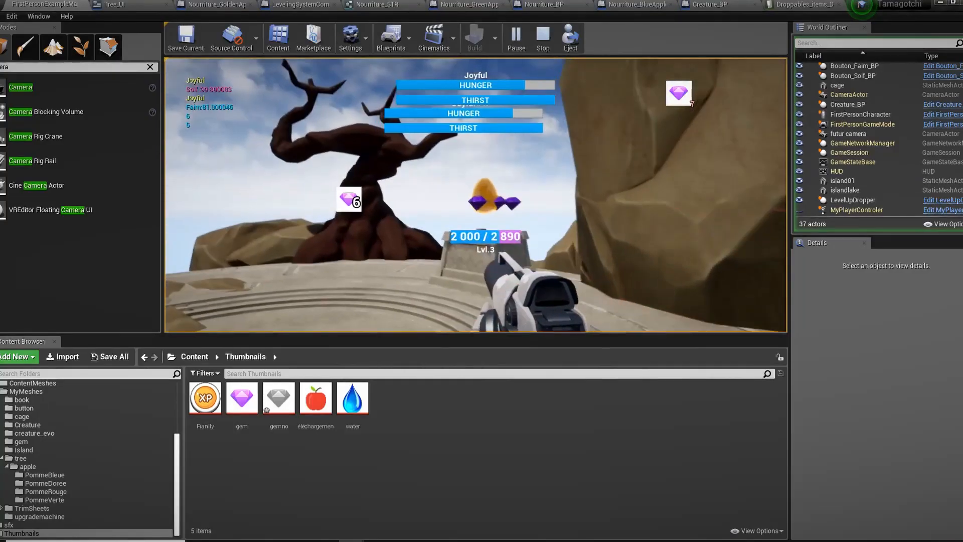
# Walk toward the egg's pedestal in the Unreal Engine play session.
pyautogui.press('w')
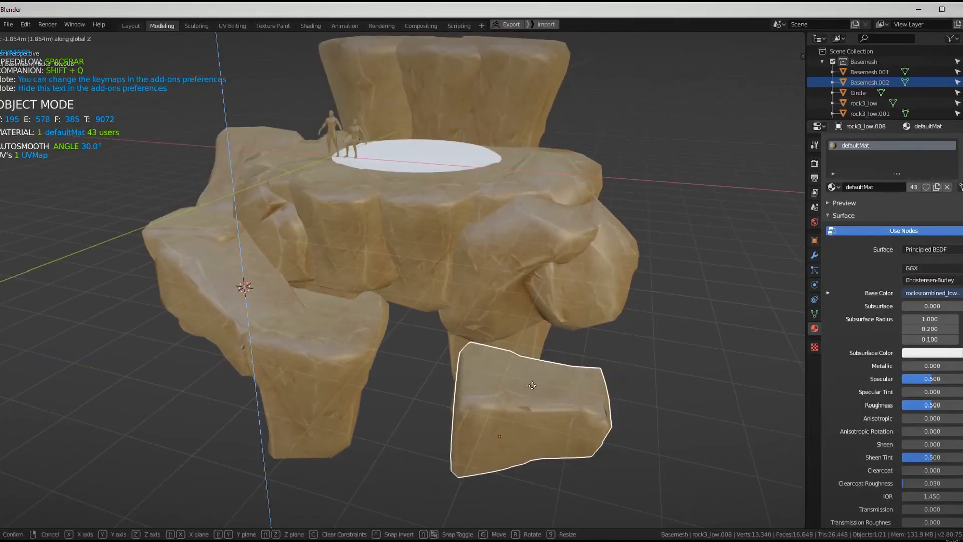
# Position the selected rock beneath the island along the Z axis in Blender.
pyautogui.press('r')
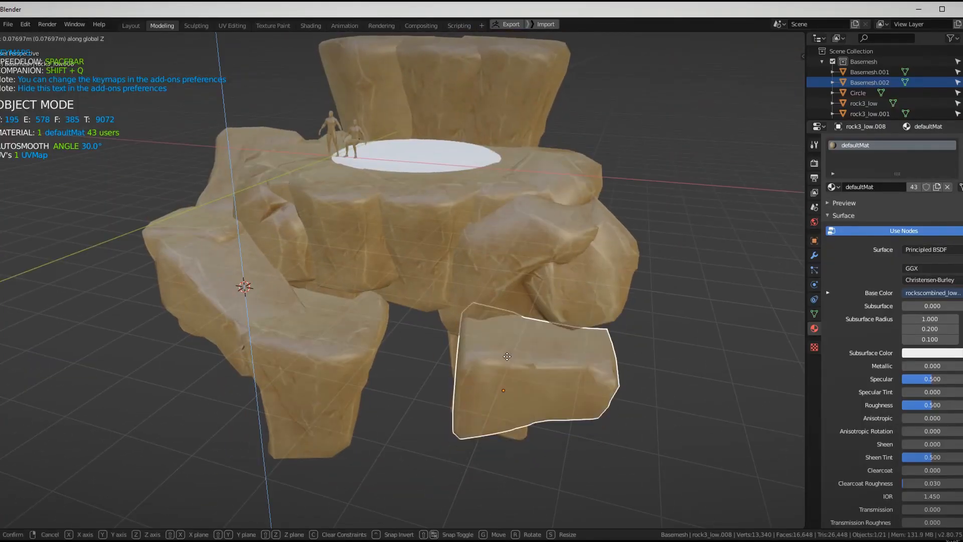
pyautogui.press('Tab')
pyautogui.press('g')
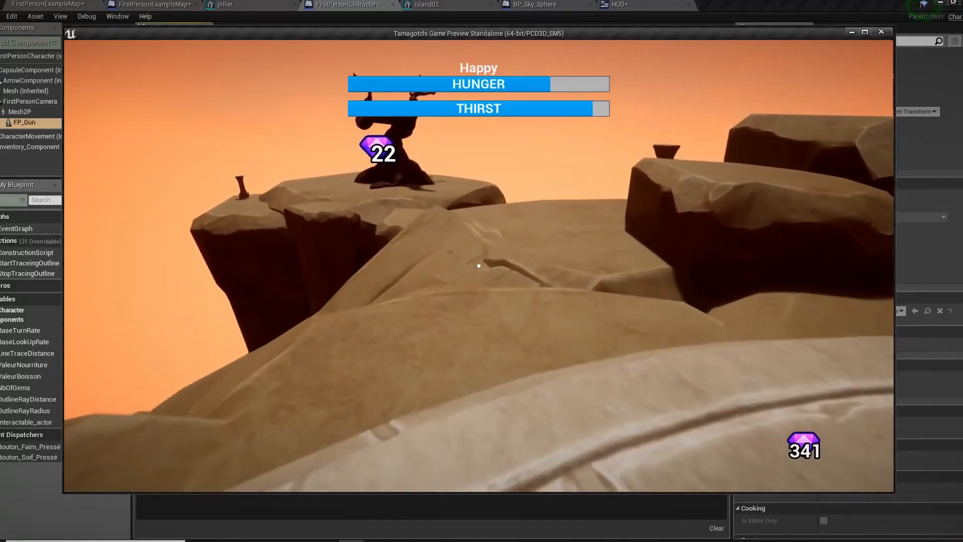
# Playtest the standalone preview in Unreal Engine by jumping across the rocks to the tree and interacting with it.
pyautogui.press('w')
pyautogui.press('space')
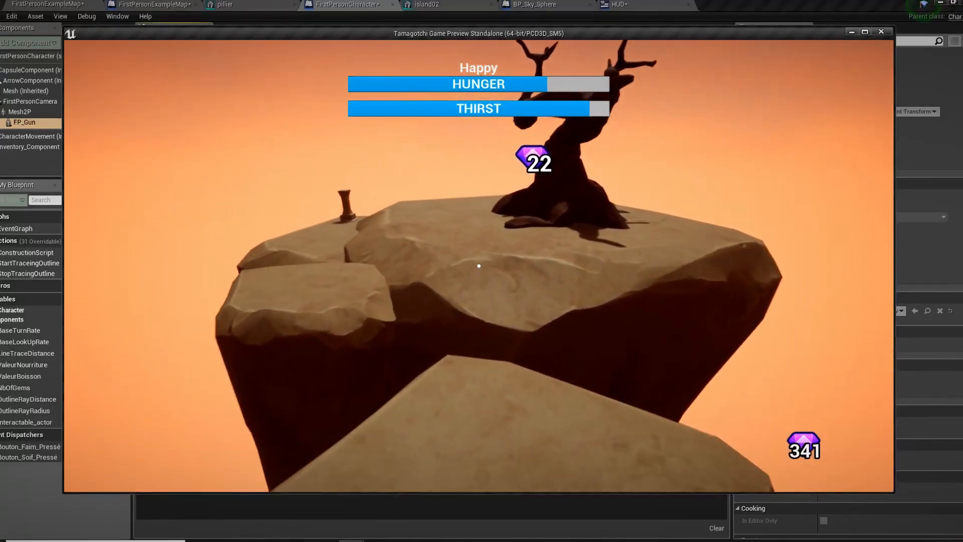
pyautogui.press('space')
pyautogui.press('w')
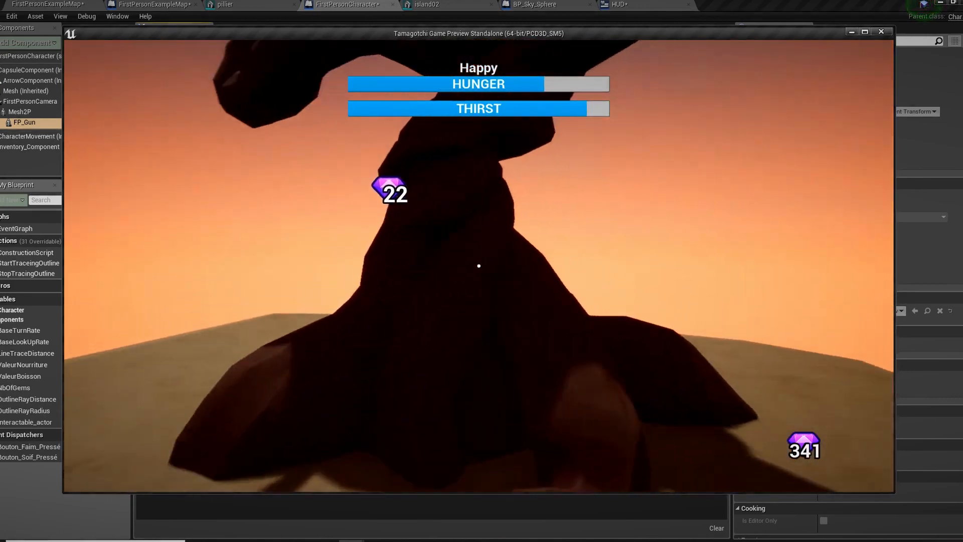
pyautogui.press('e')
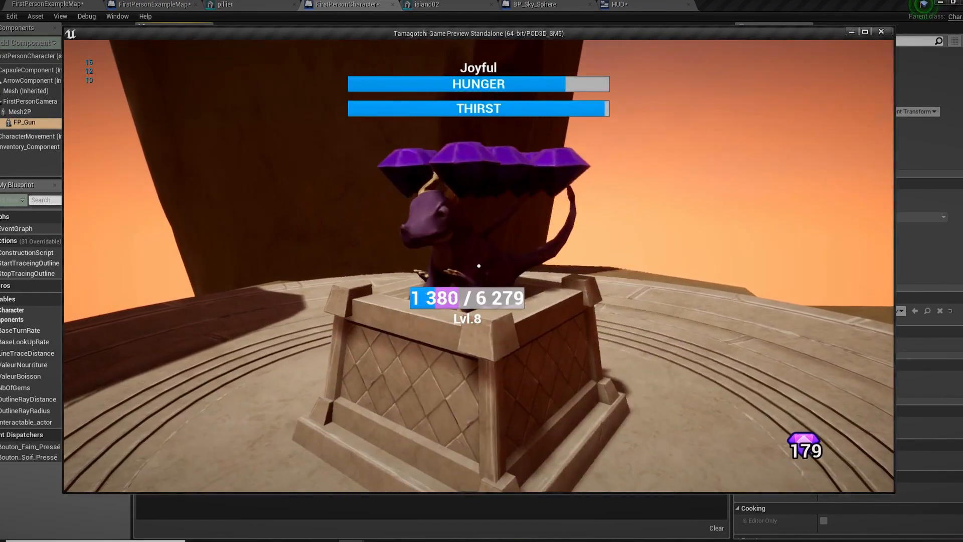
# Circle the dragon's pedestal in the game preview to collect the dropped gems.
pyautogui.press('a')
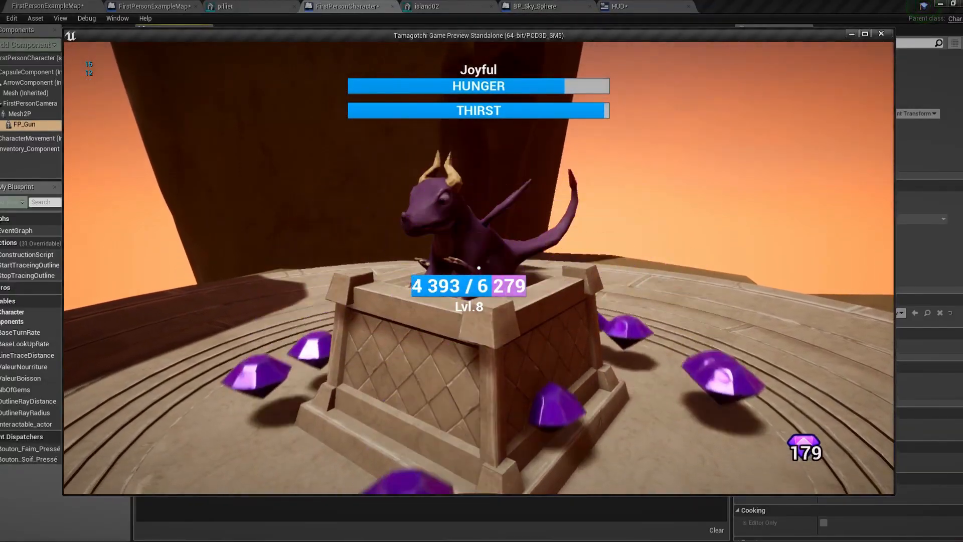
pyautogui.press('a')
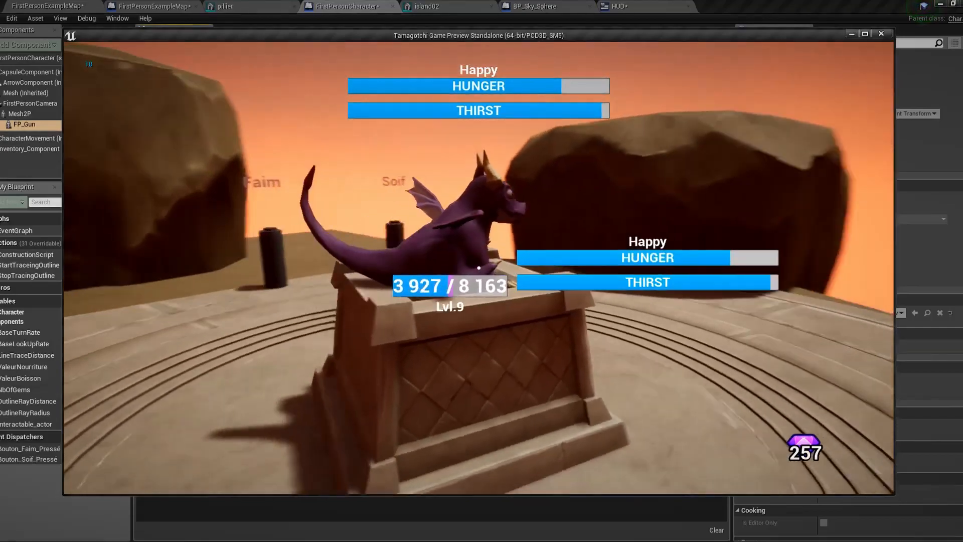
# Walk from the pedestal across the stone platform to the tree island, interact with the tree and back away.
pyautogui.press('w')
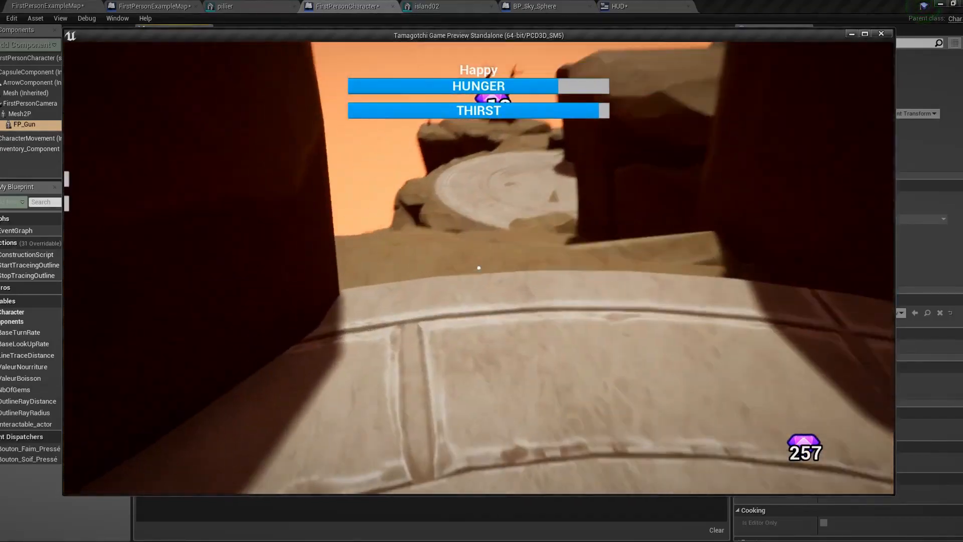
pyautogui.press('w')
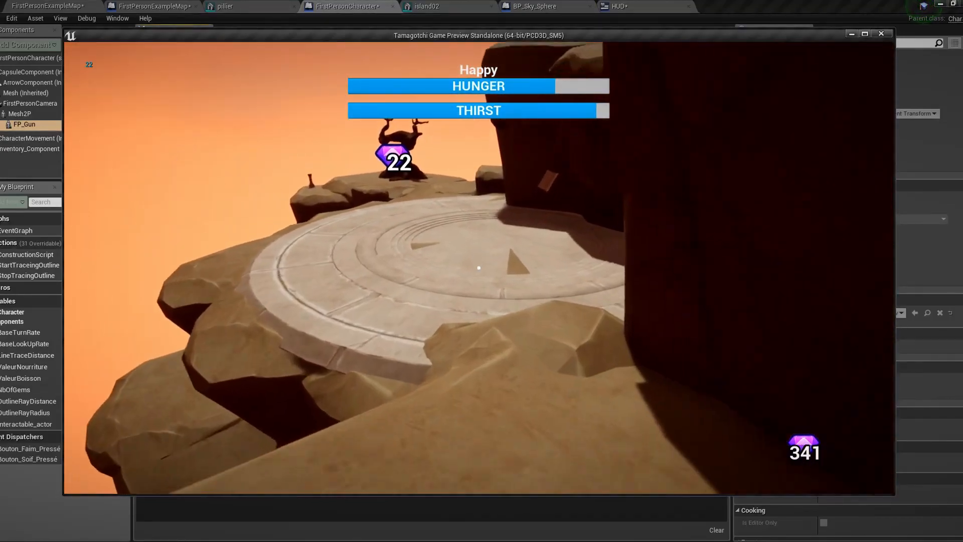
pyautogui.press('w')
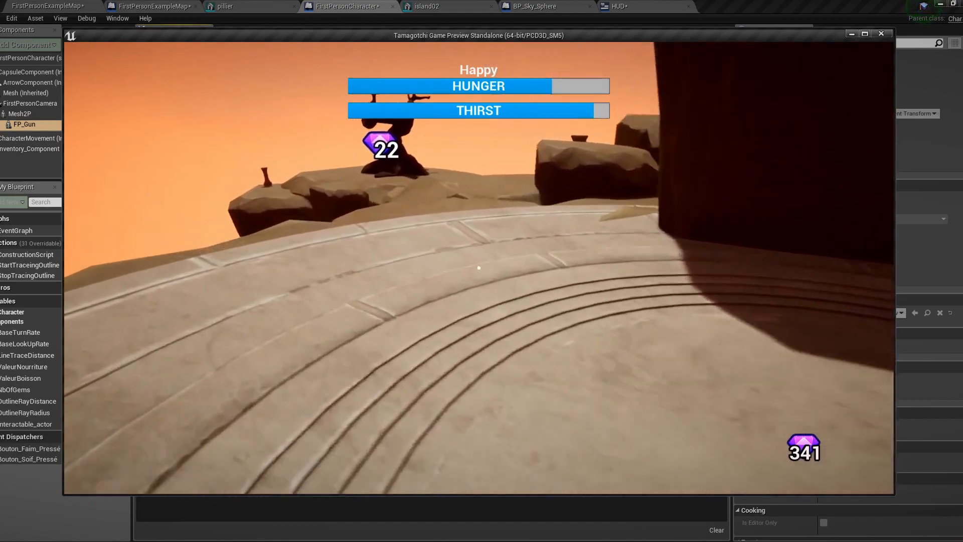
pyautogui.press('w')
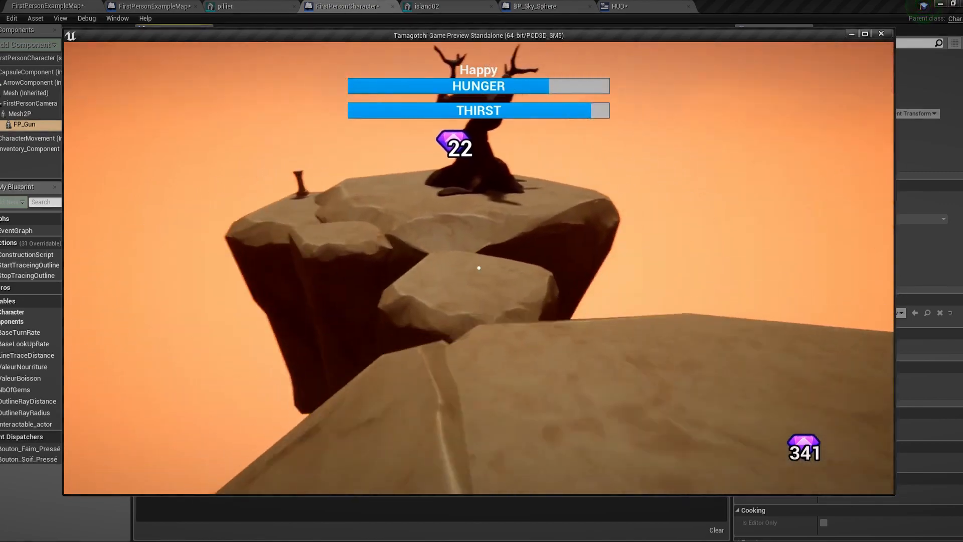
pyautogui.press('w')
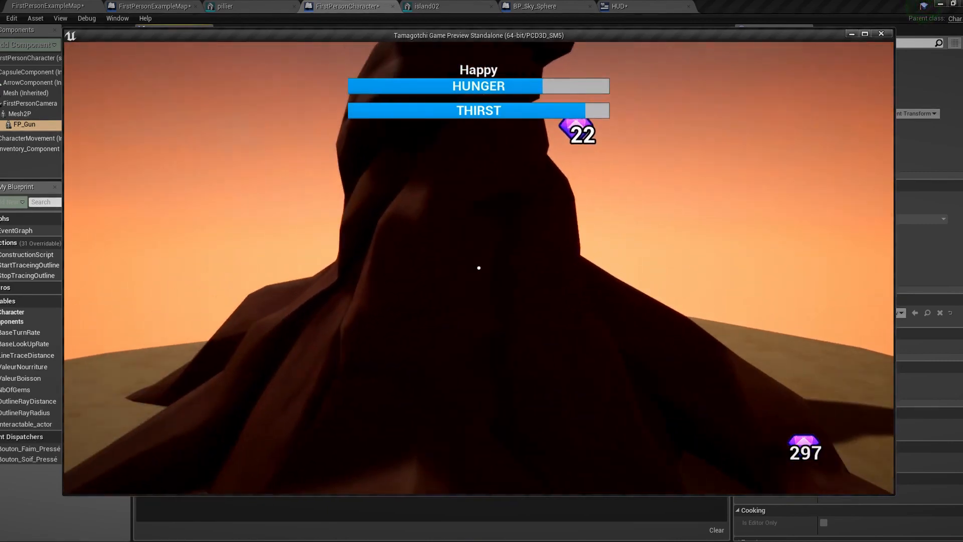
pyautogui.press('e')
pyautogui.press('s')
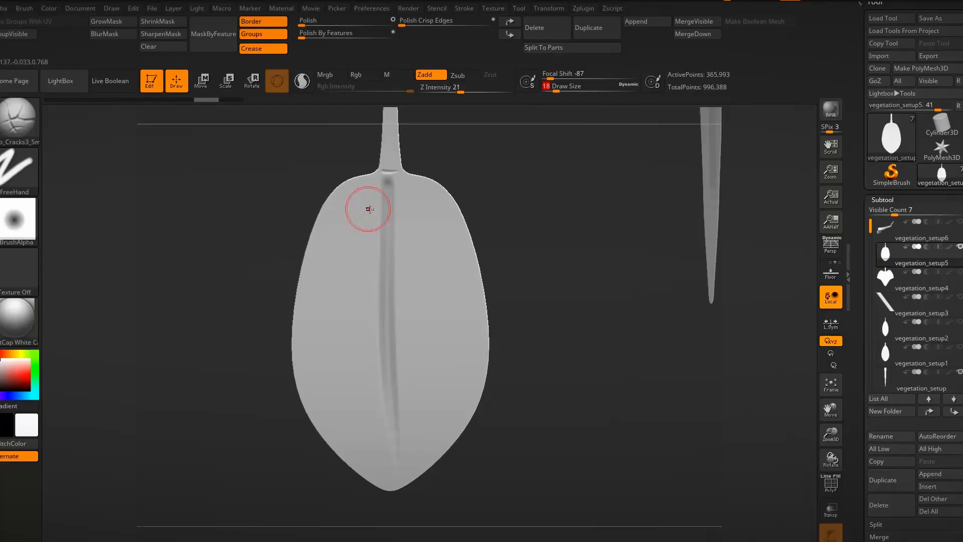
# Carve diagonal side veins branching from the leaf's midrib with the cracks brush in ZBrush, redrawing the lowest one.
pyautogui.moveTo(299, 293); pyautogui.dragTo(384, 235)
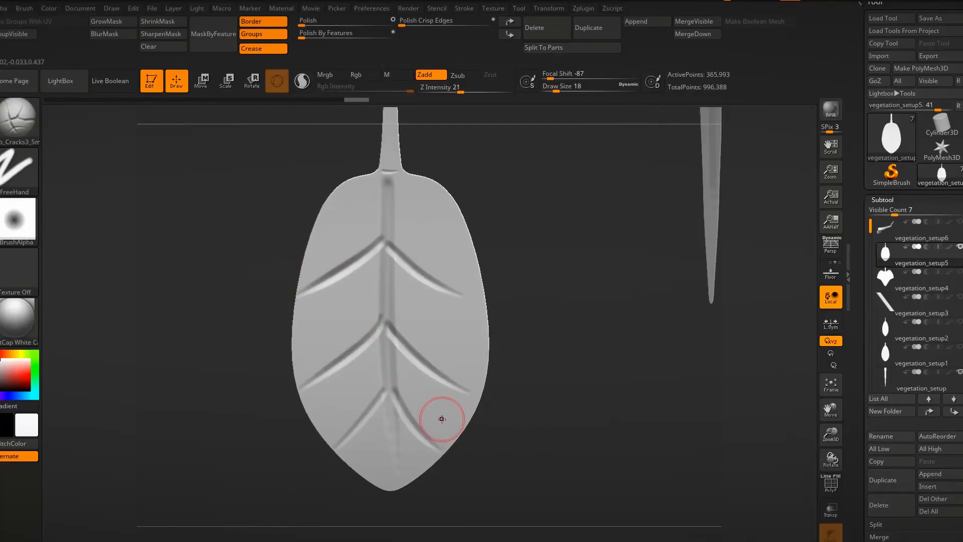
pyautogui.hotkey('ctrl', 'z')
pyautogui.hotkey('ctrl', 'z')
pyautogui.moveTo(320, 423); pyautogui.dragTo(384, 407)
pyautogui.hotkey('ctrl', 'z')
pyautogui.moveTo(332, 440); pyautogui.dragTo(384, 403)
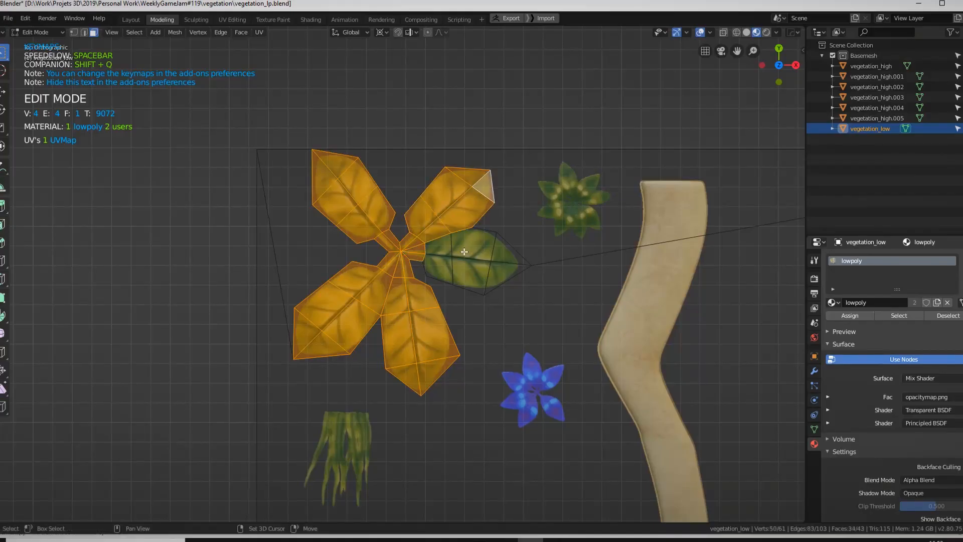
# Separate the selected five-leaf cluster from the low-poly vegetation mesh into its own object in Blender and adjust its placement.
pyautogui.press('p')
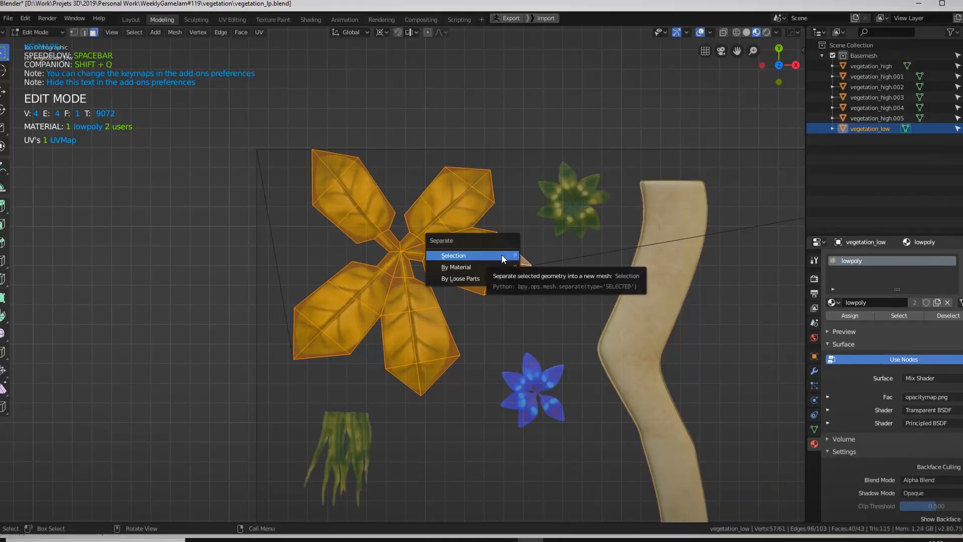
pyautogui.click(462, 256)
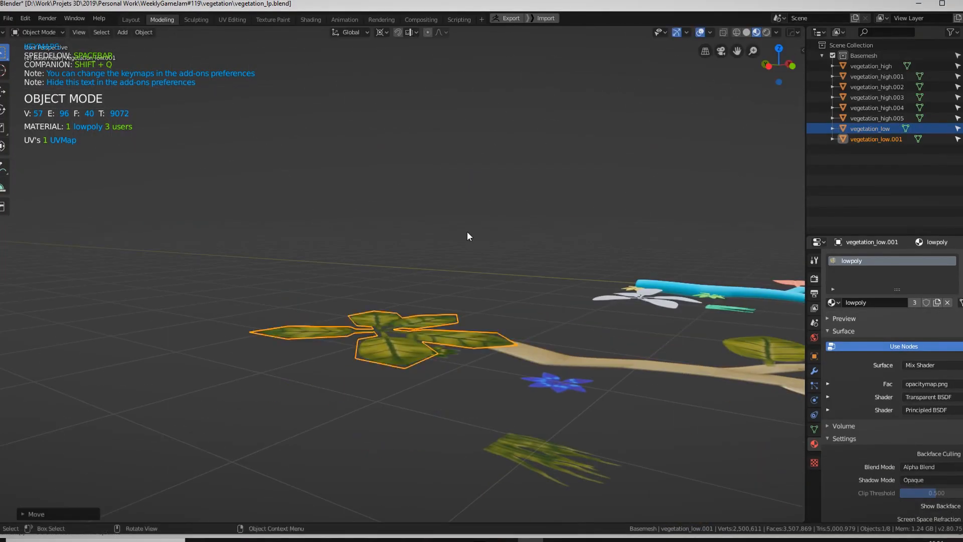
pyautogui.press('Tab')
pyautogui.press('g')
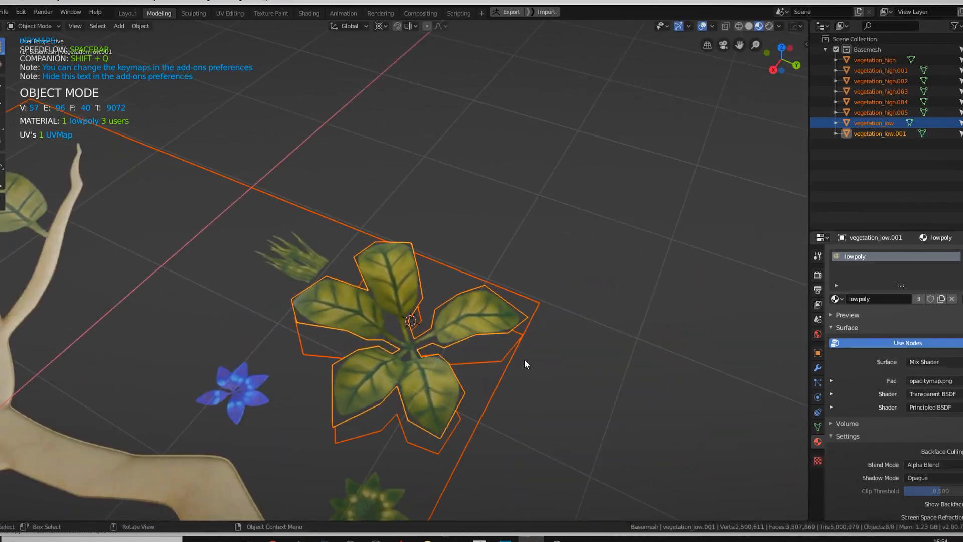
pyautogui.moveTo(523, 362); pyautogui.dragTo(497, 239, button='middle')
pyautogui.press('s')
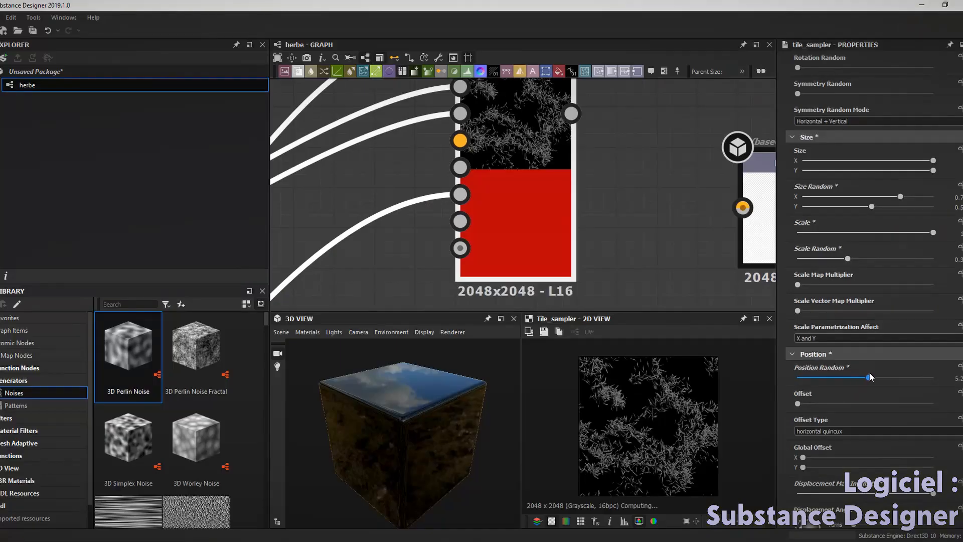
# Lower the grass Tile Sampler's Position Random and raise its Rotation Random and Rotation Map Multiplier in Substance Designer.
pyautogui.moveTo(869, 378); pyautogui.dragTo(839, 378)
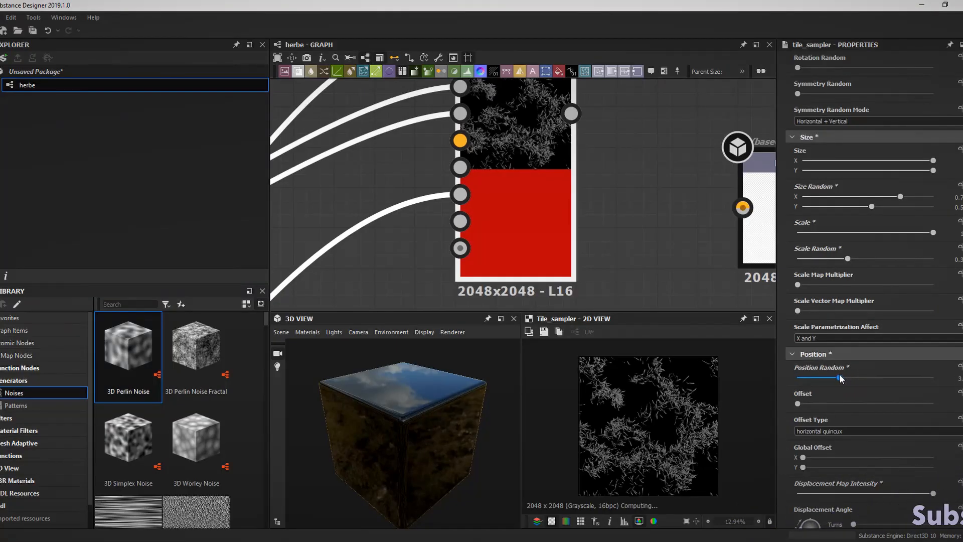
pyautogui.scroll(-6, 870, 445)
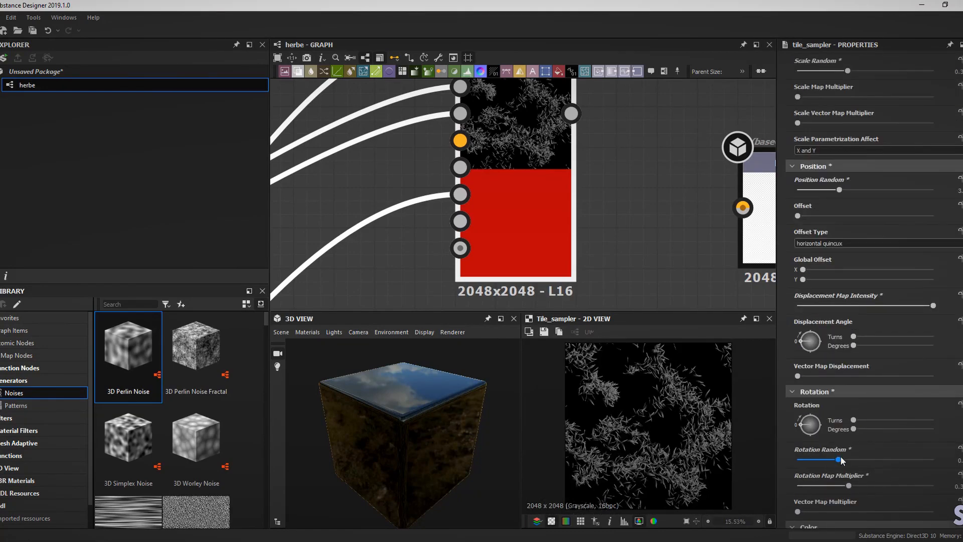
pyautogui.moveTo(841, 460); pyautogui.dragTo(914, 486)
pyautogui.scroll(-8, 857, 448)
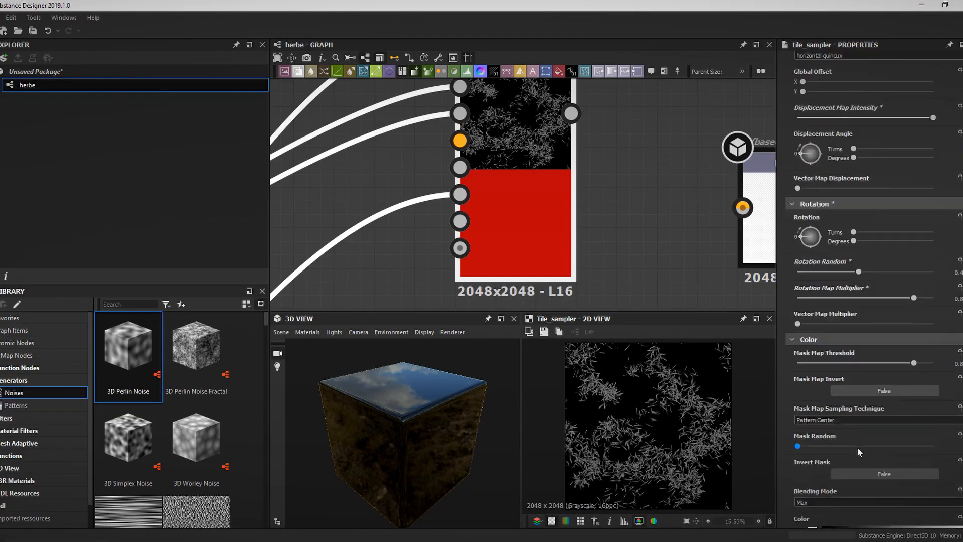
pyautogui.scroll(15, 853, 428)
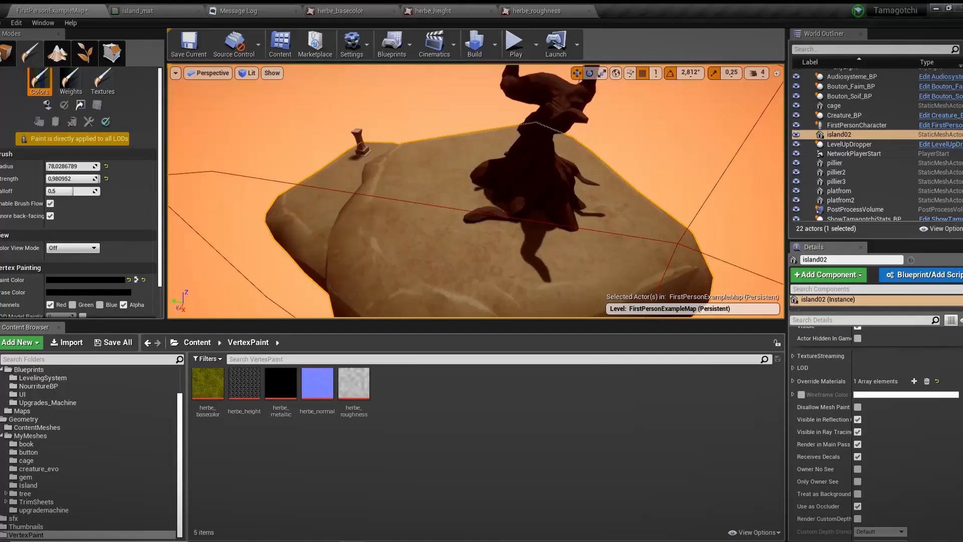
# Paint the grass material onto the top of island02 near the tree with vertex color painting in Unreal Engine.
pyautogui.moveTo(430, 204); pyautogui.dragTo(429, 209, button='right')
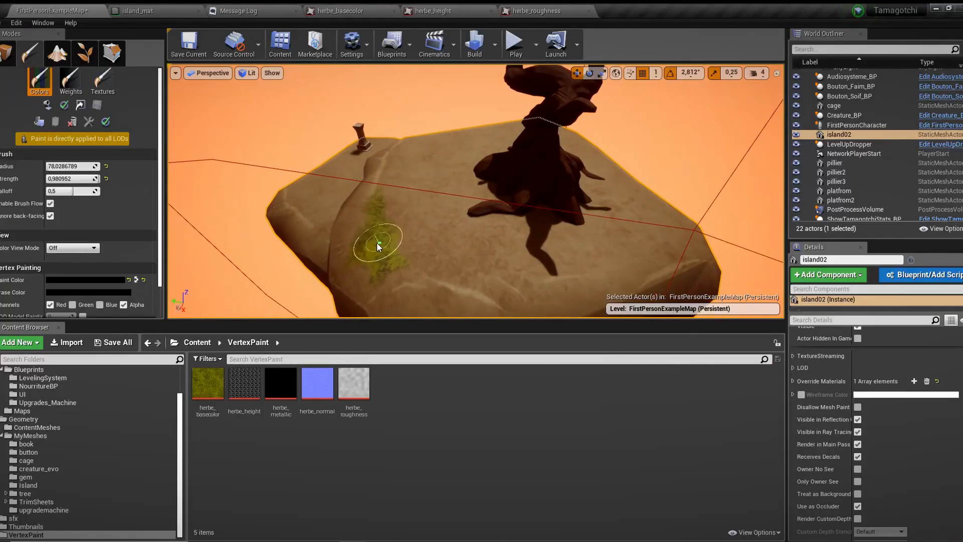
pyautogui.moveTo(428, 257); pyautogui.dragTo(538, 267)
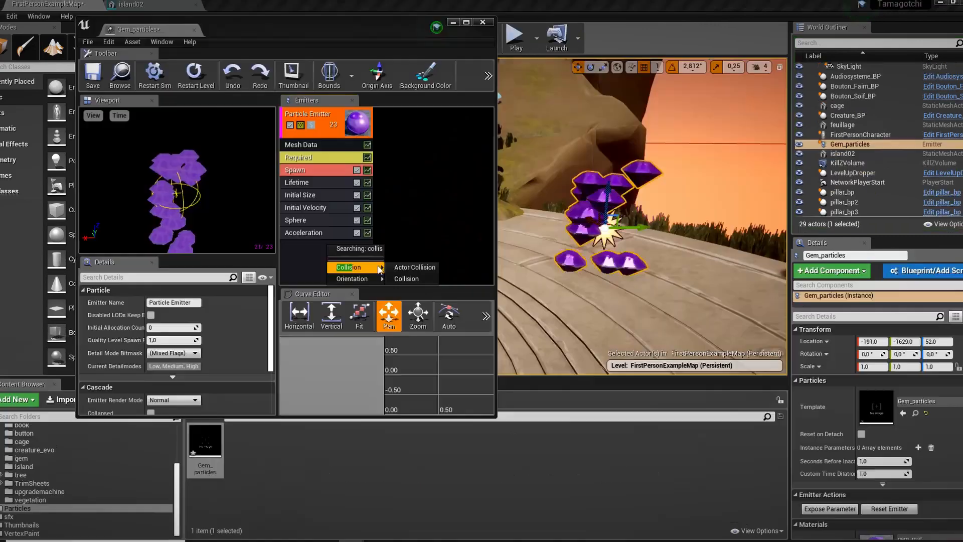
# Search the Gem_particles emitter's available modules for Collision.
pyautogui.click(318, 246)
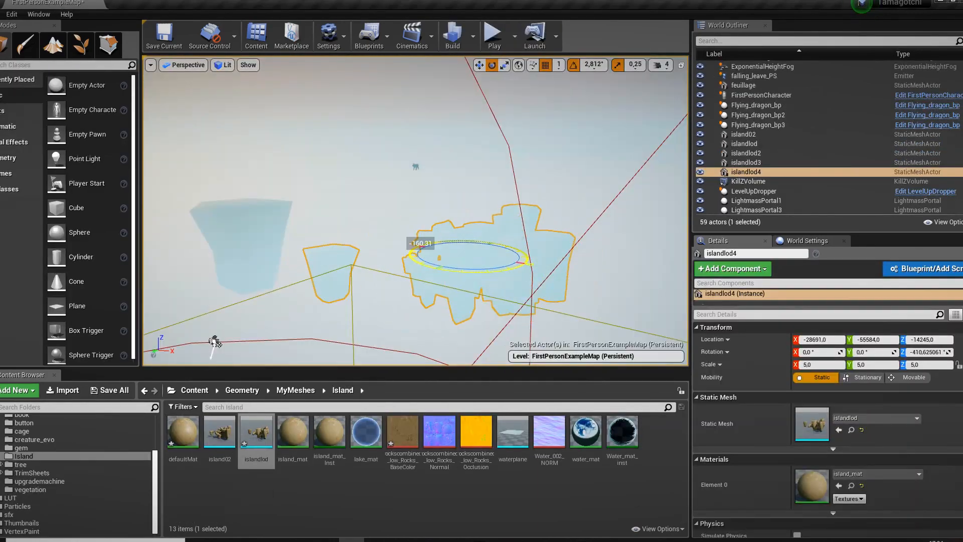
# Playtest the level to check the distant background islands from the player's viewpoint, and end the session.
pyautogui.click(495, 35)
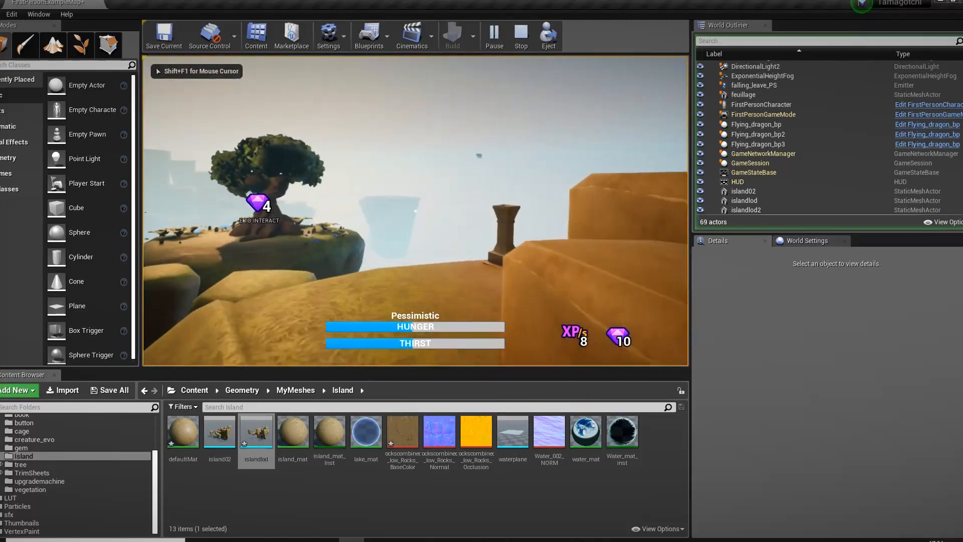
pyautogui.press('w')
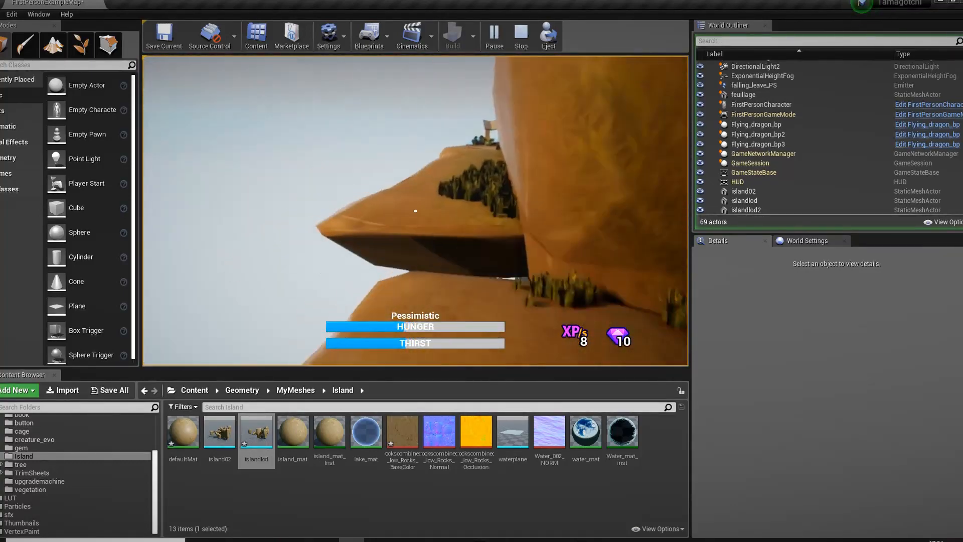
pyautogui.press('Escape')
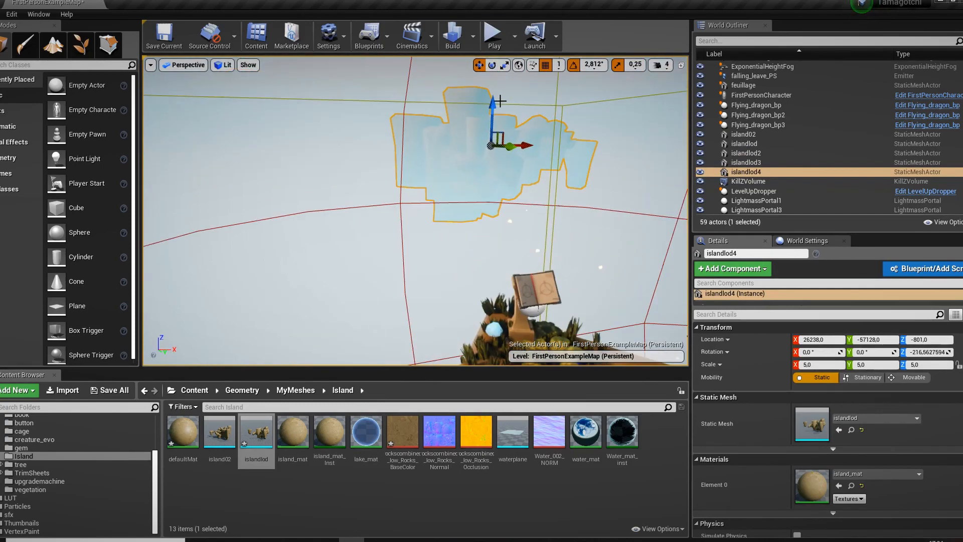
# Replay the level to check the new placement of islandlod4 in the background, and stop the game.
pyautogui.hotkey('alt', 'p')
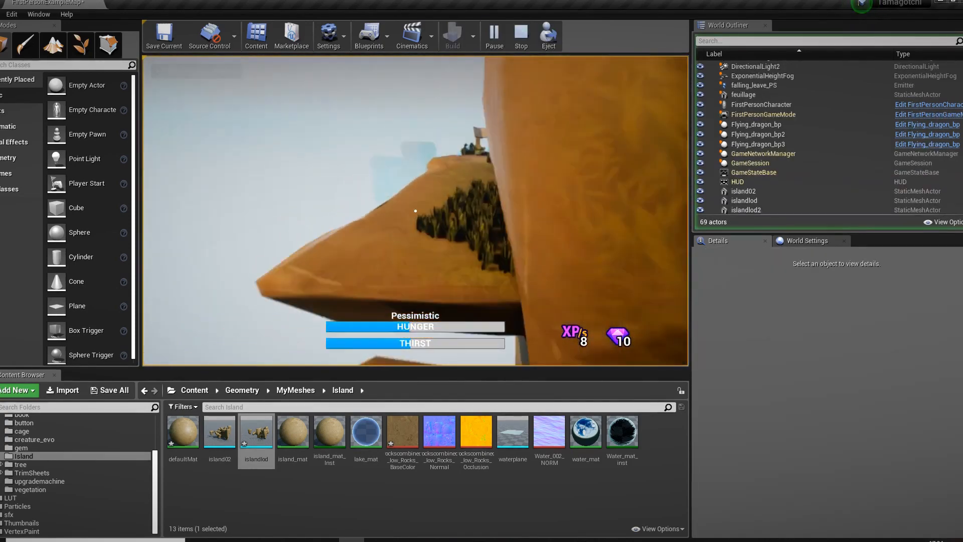
pyautogui.press('Escape')
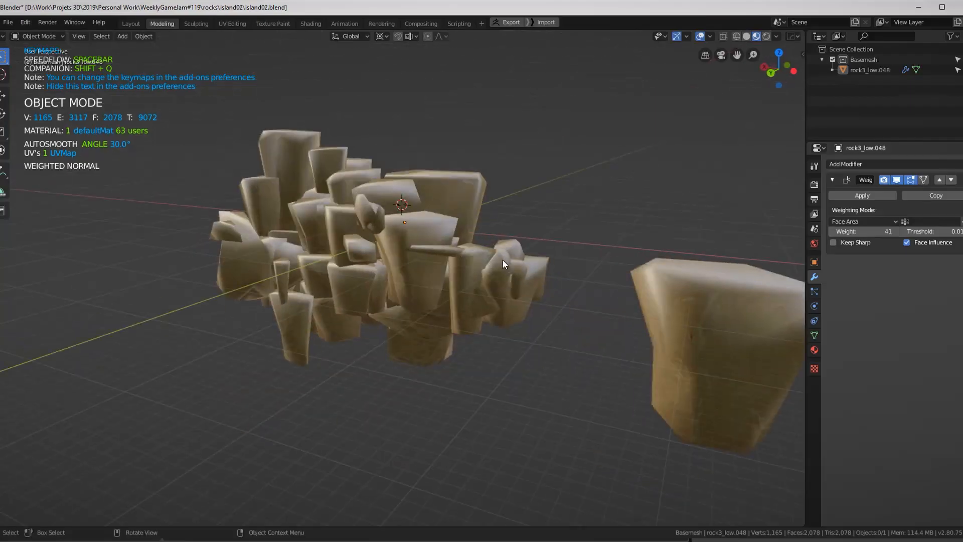
# Inspect the low-poly island's mesh topology in Blender's Edit Mode from another angle.
pyautogui.press('Tab')
pyautogui.moveTo(728, 402); pyautogui.dragTo(766, 321, button='middle')
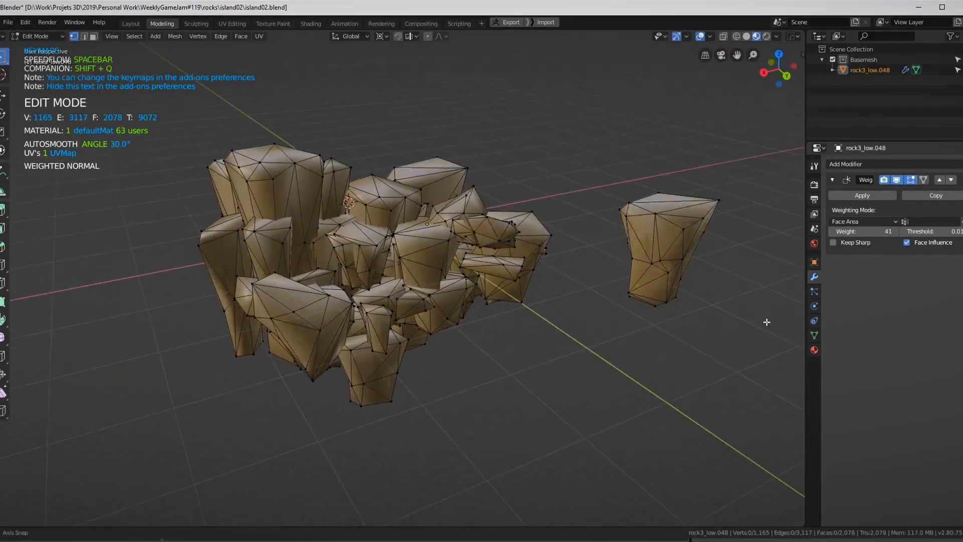